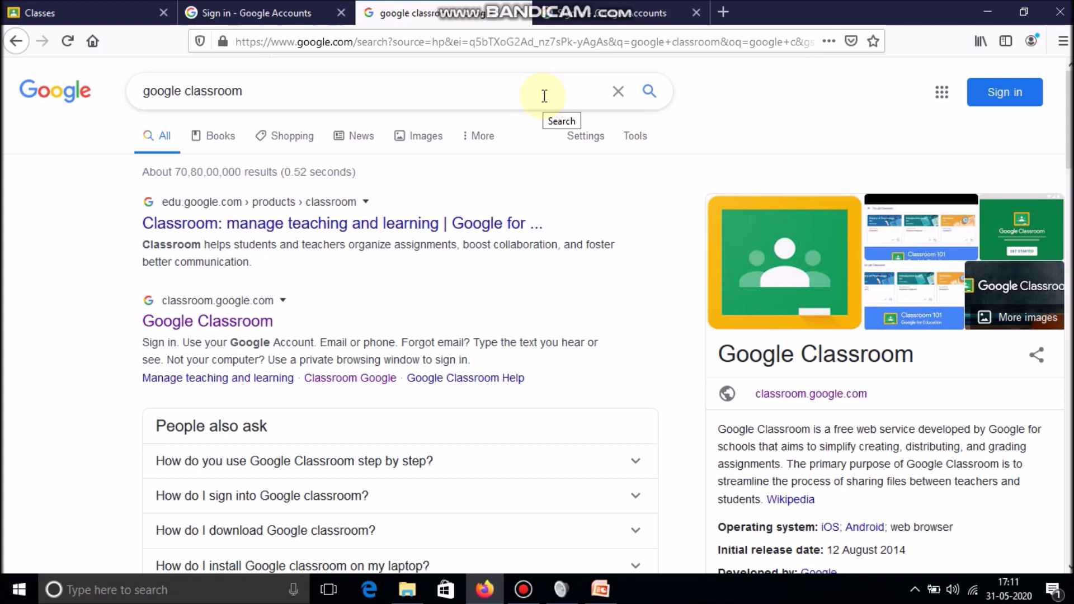
- Submit the account password on the open Google sign-in page to enter Google Classroom
left_click(356, 89)
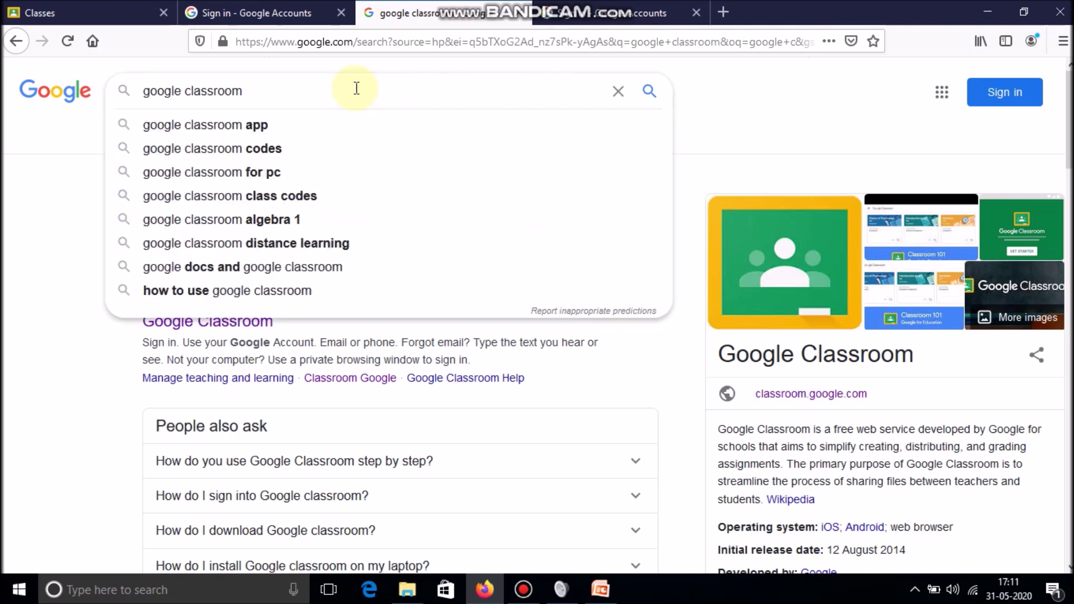
left_click(710, 87)
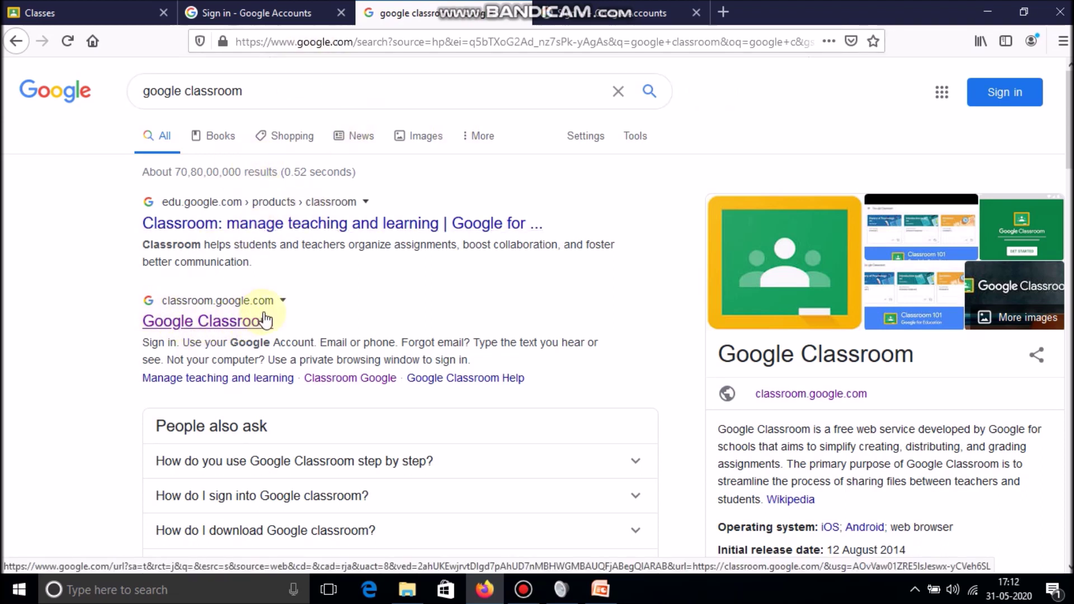
left_click(612, 23)
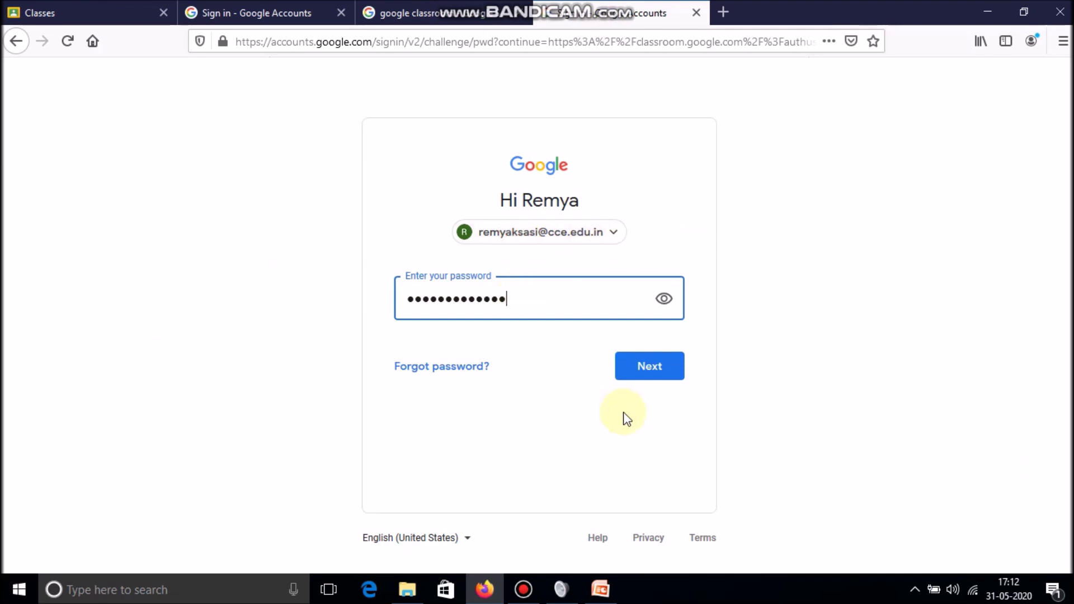
left_click(642, 363)
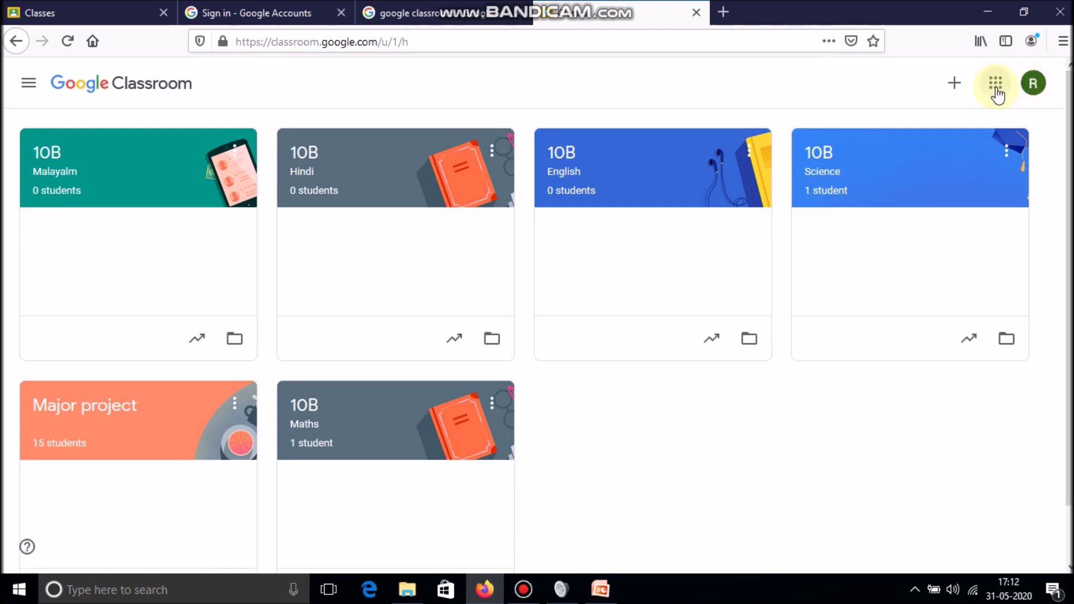
- Start a new class with the class name 10B and the section Social studies
left_click(961, 86)
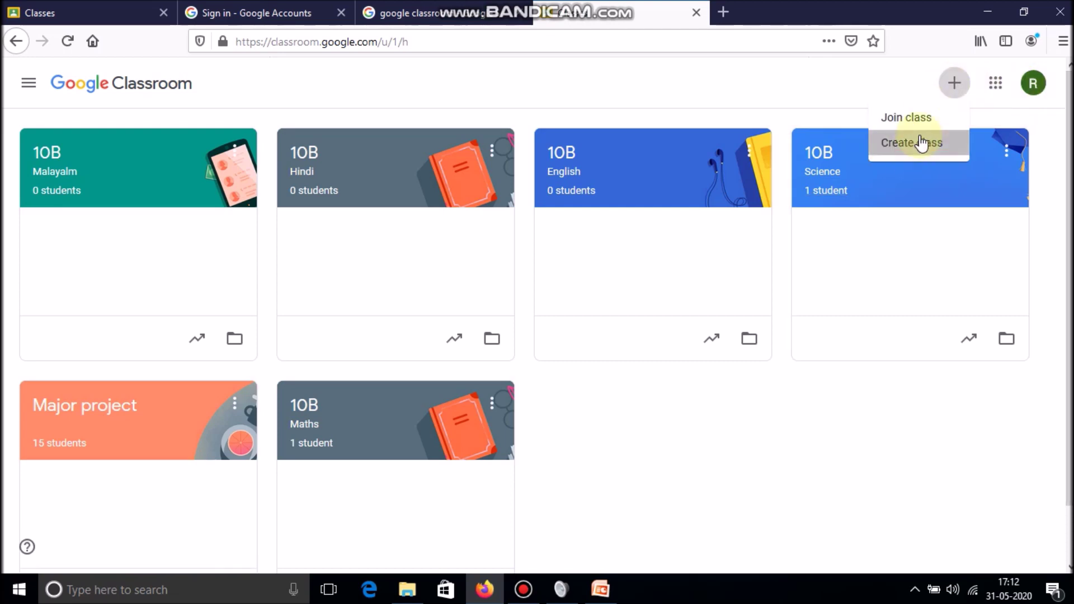
left_click(921, 144)
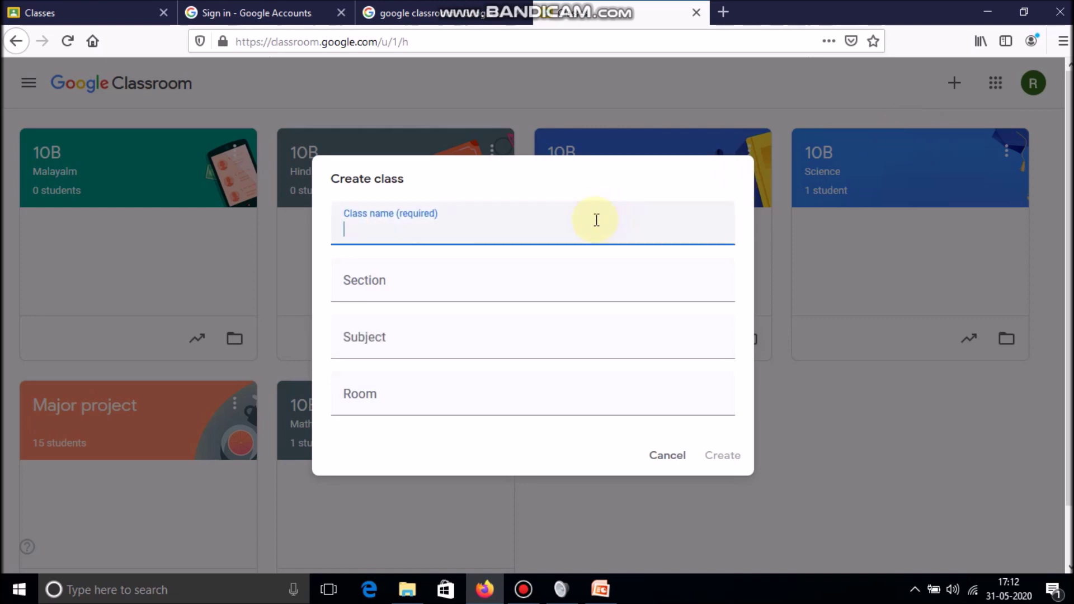
type("10B")
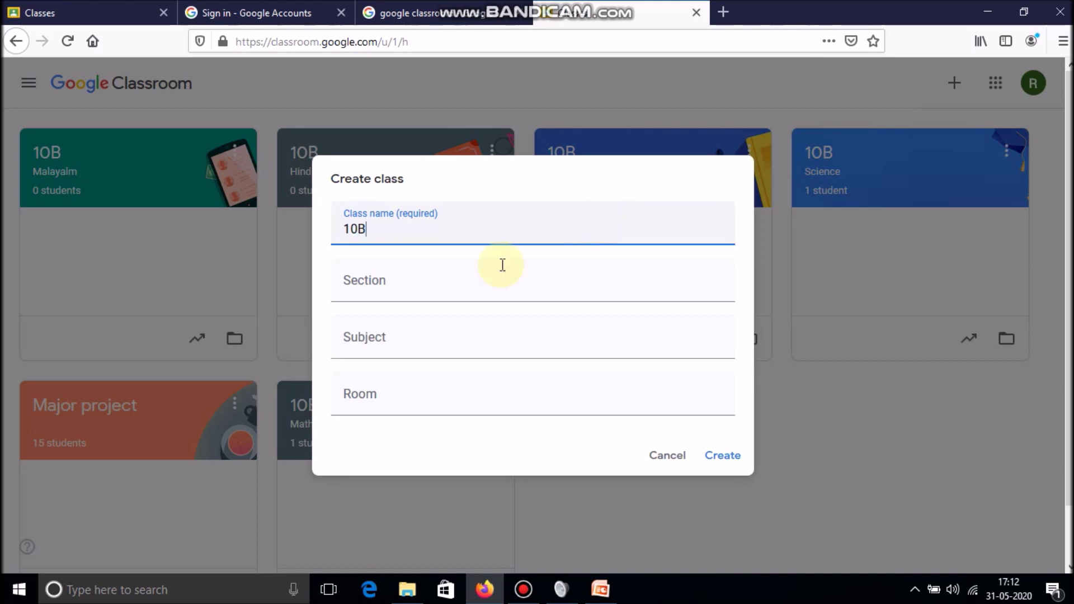
left_click(406, 273)
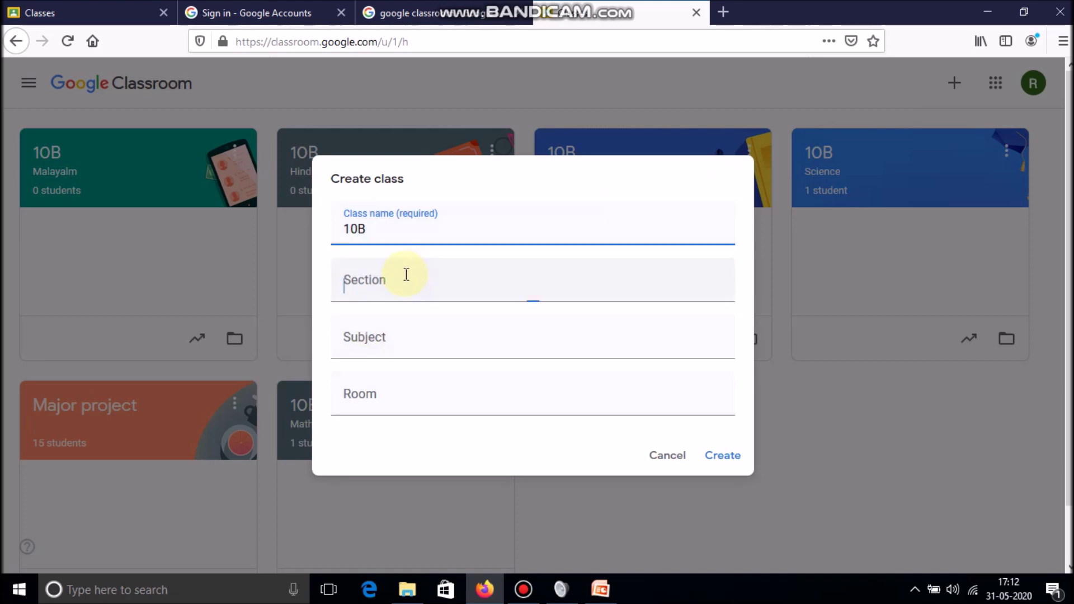
type("So")
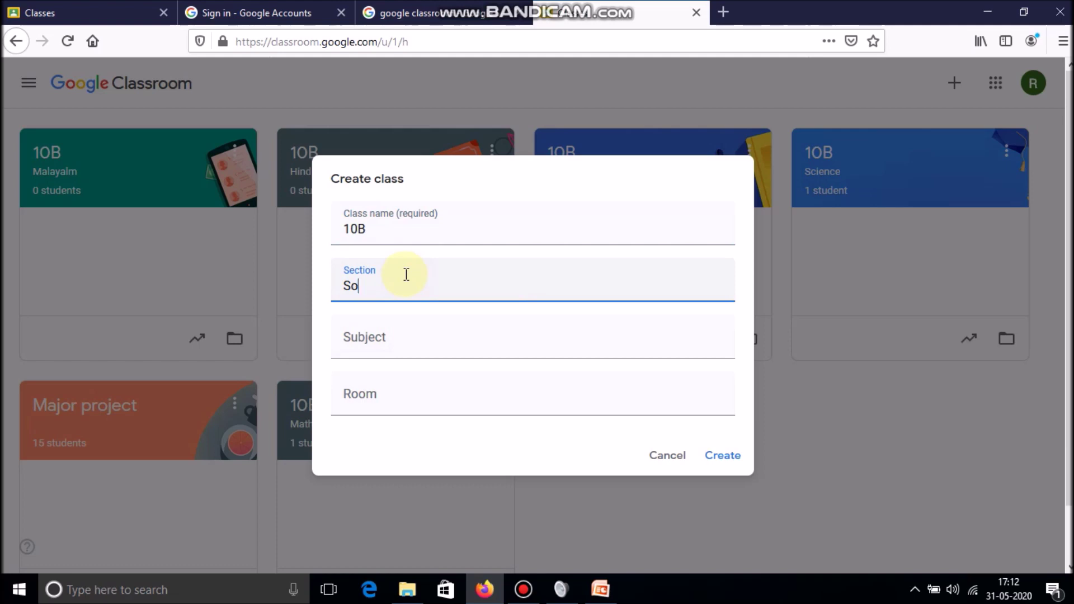
type("cial studies")
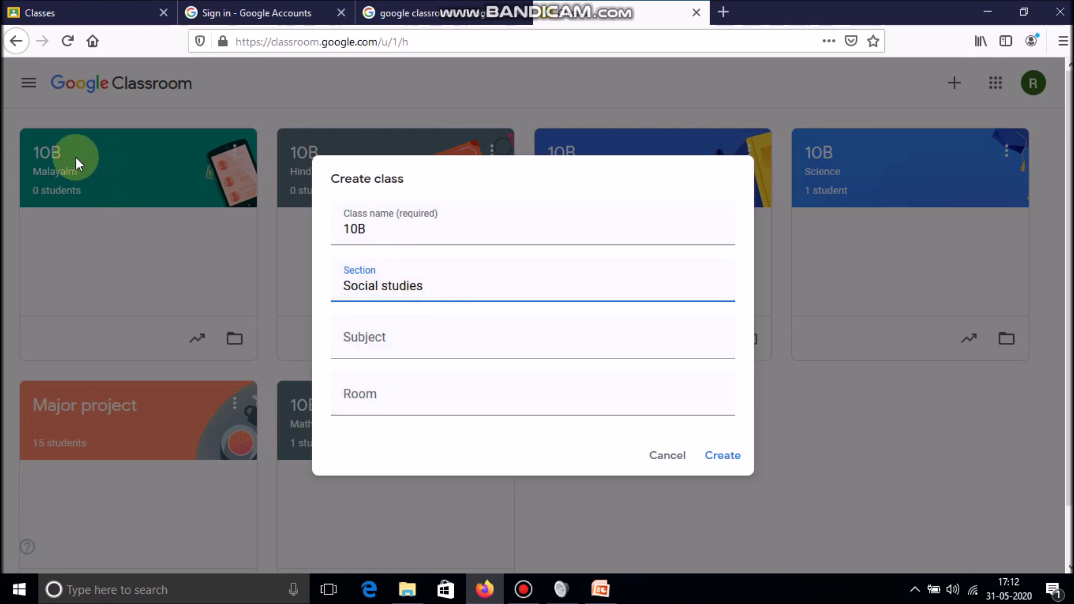
- Set the new class's subject to Social Studies and create the class
left_click(372, 344)
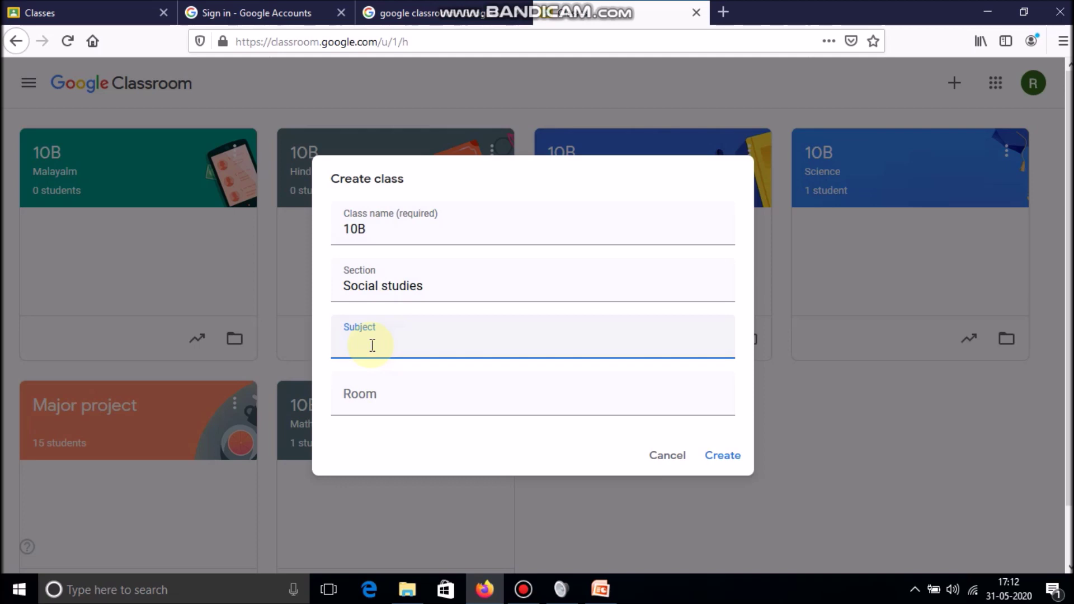
type("S")
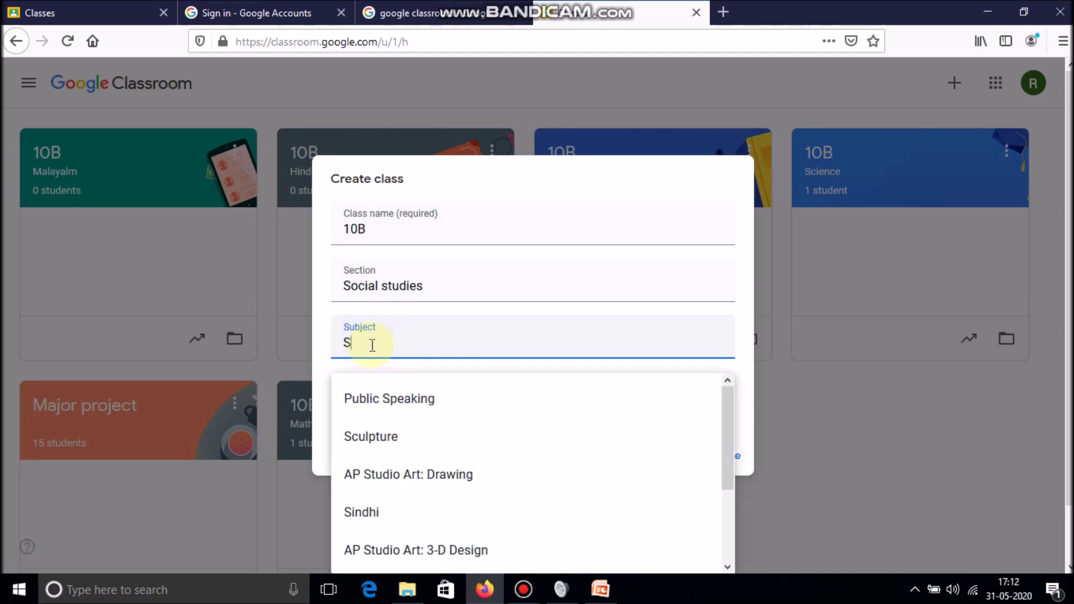
type("ocial s")
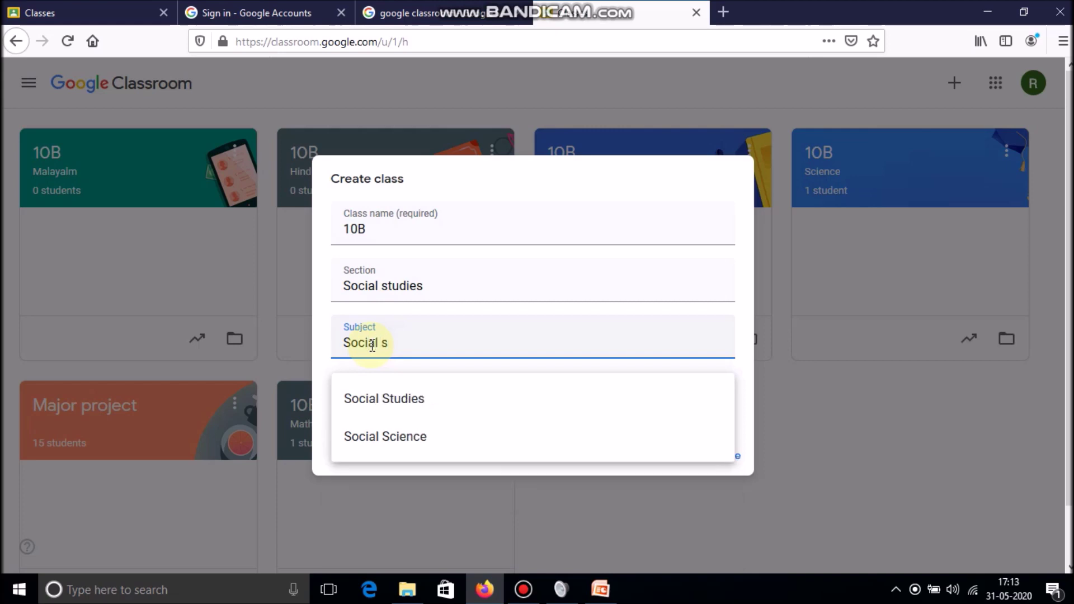
left_click(376, 397)
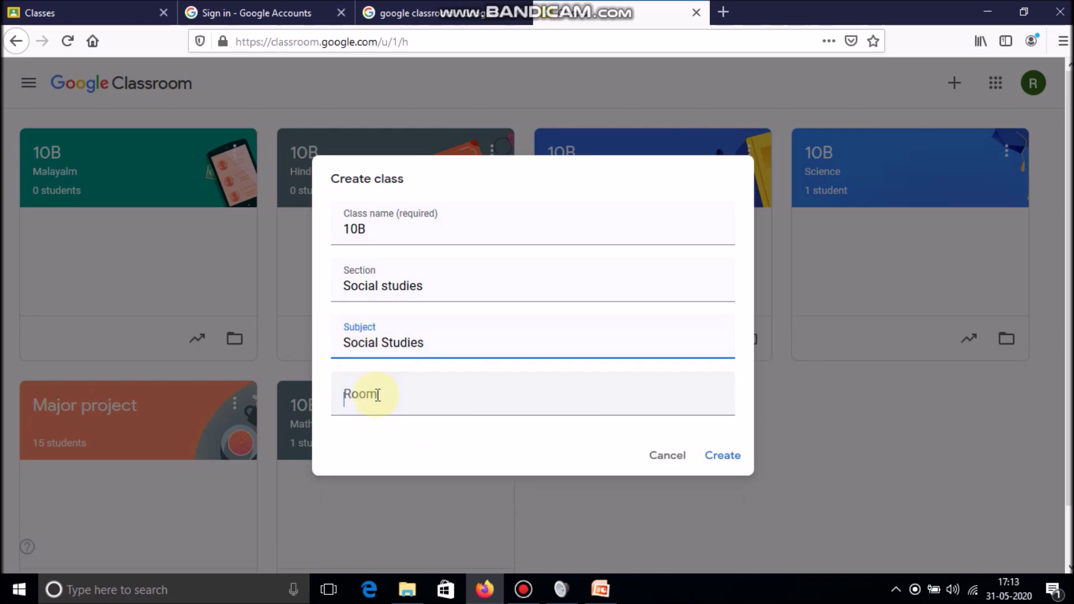
left_click(731, 458)
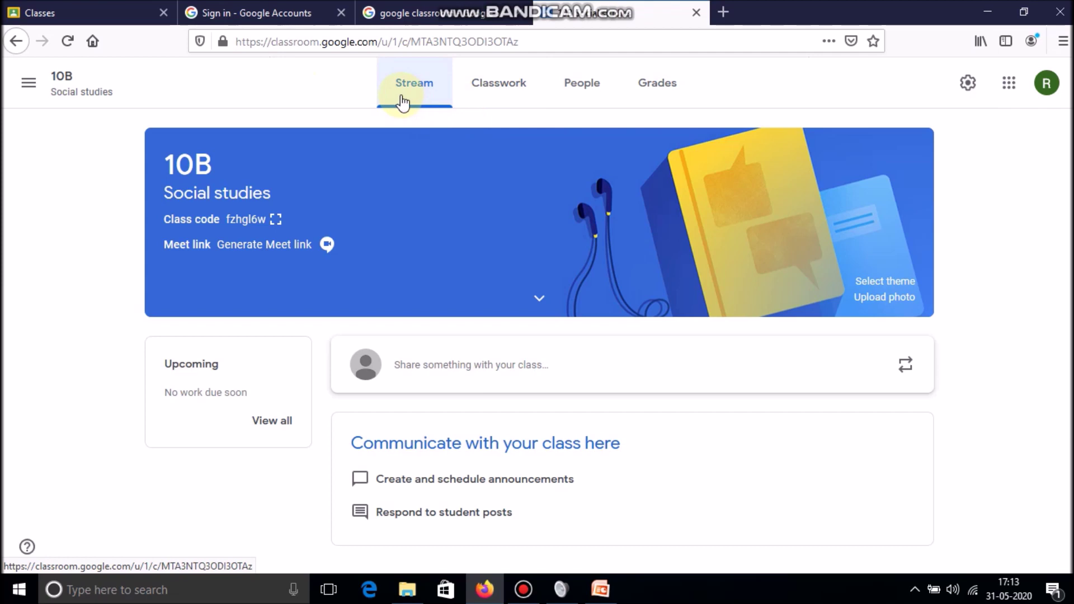
- Look at the class's announcement editor in the stream and the item types available for new classwork
left_click(468, 367)
left_click(424, 464)
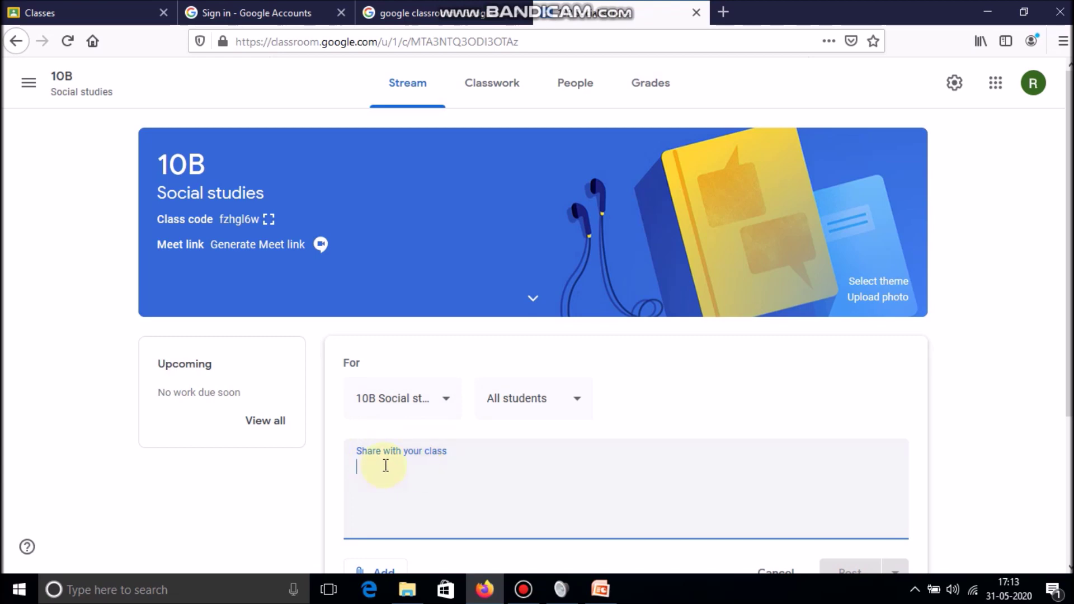
left_click(487, 89)
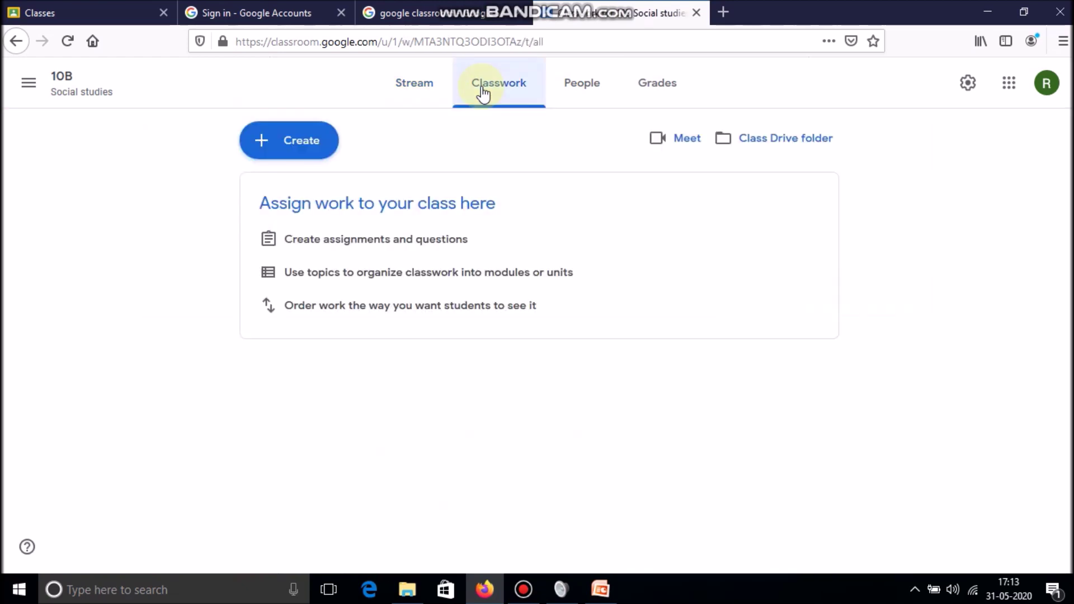
left_click(287, 156)
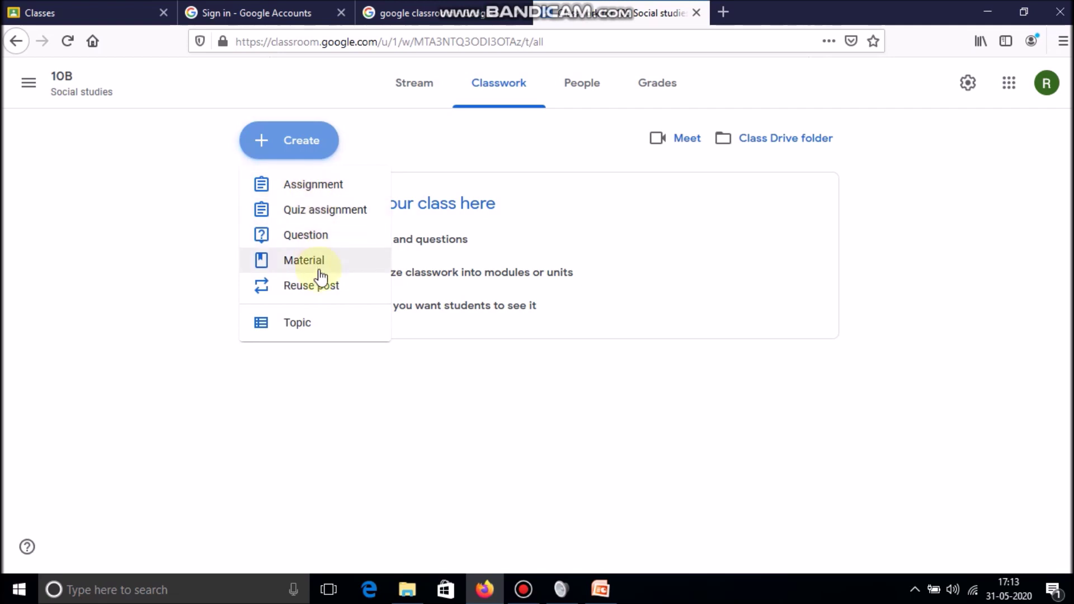
key("Escape")
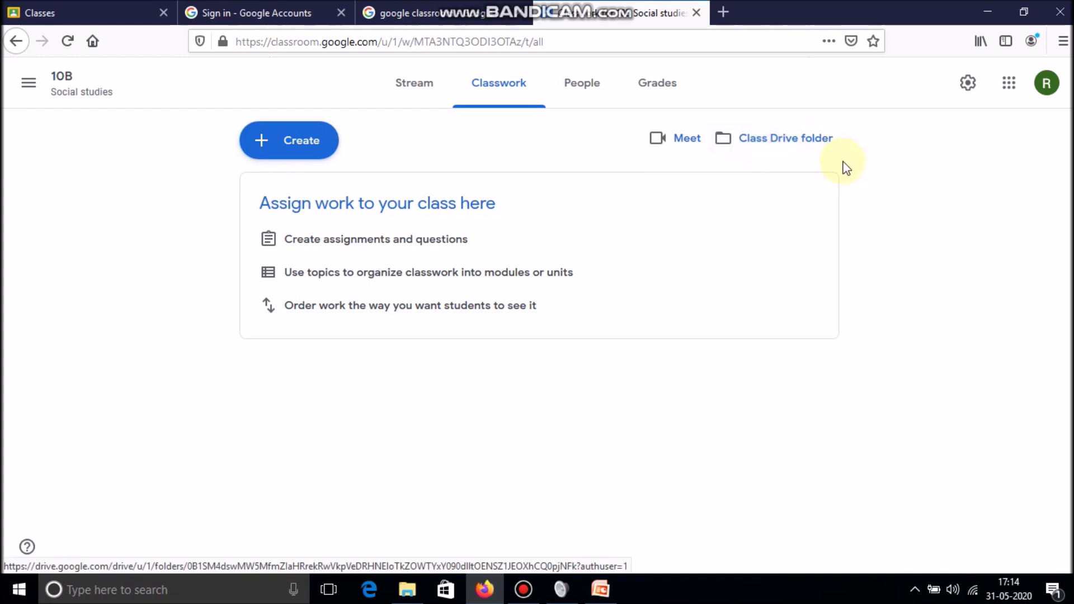
- Invite a student to the Social studies class using the suggested student's e-mail address
left_click(581, 89)
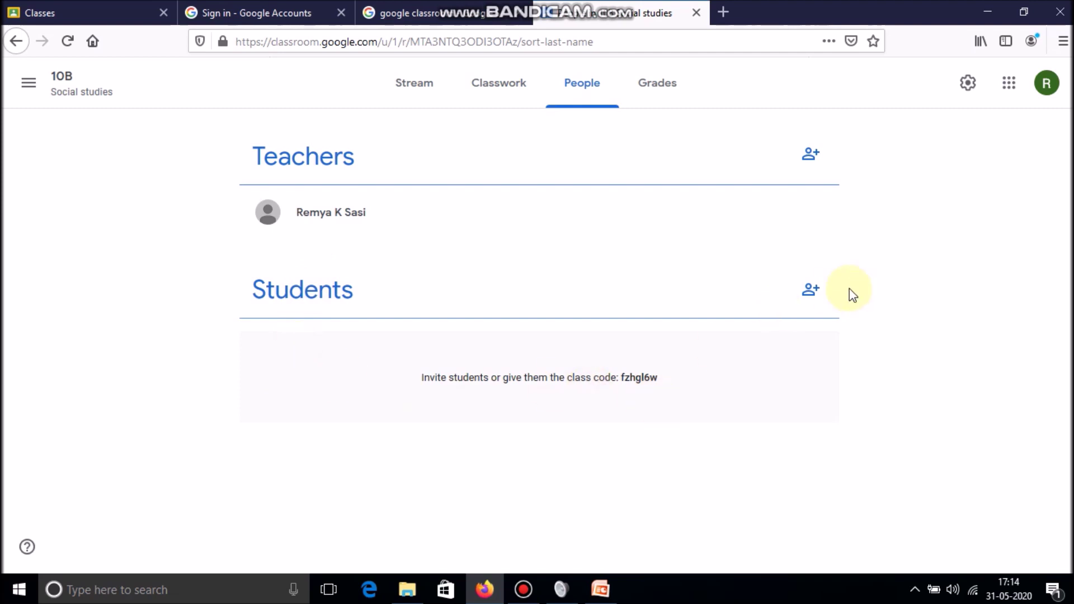
left_click(811, 291)
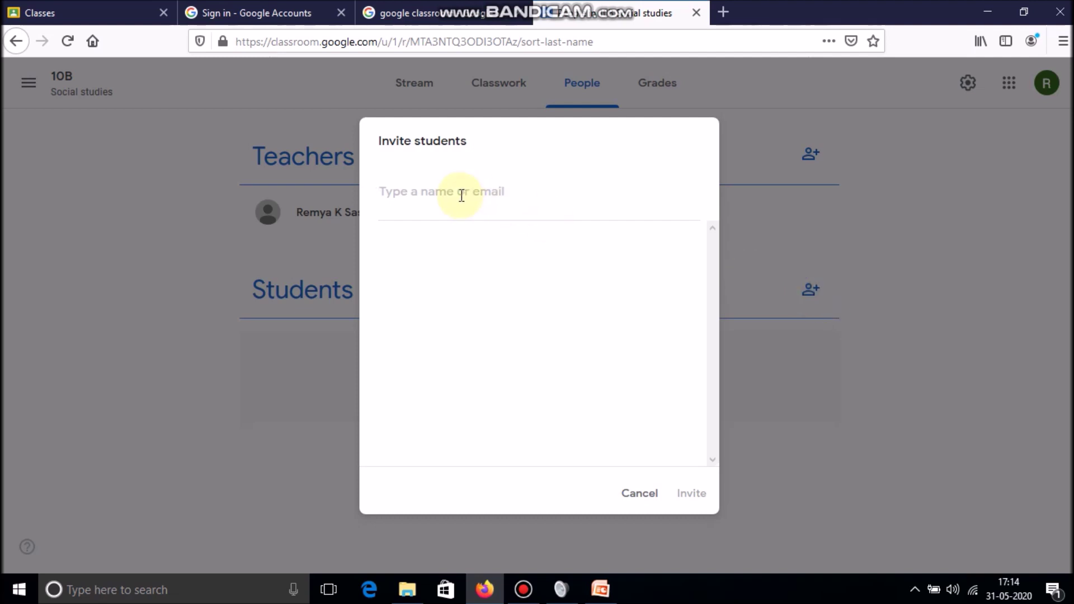
type("saj")
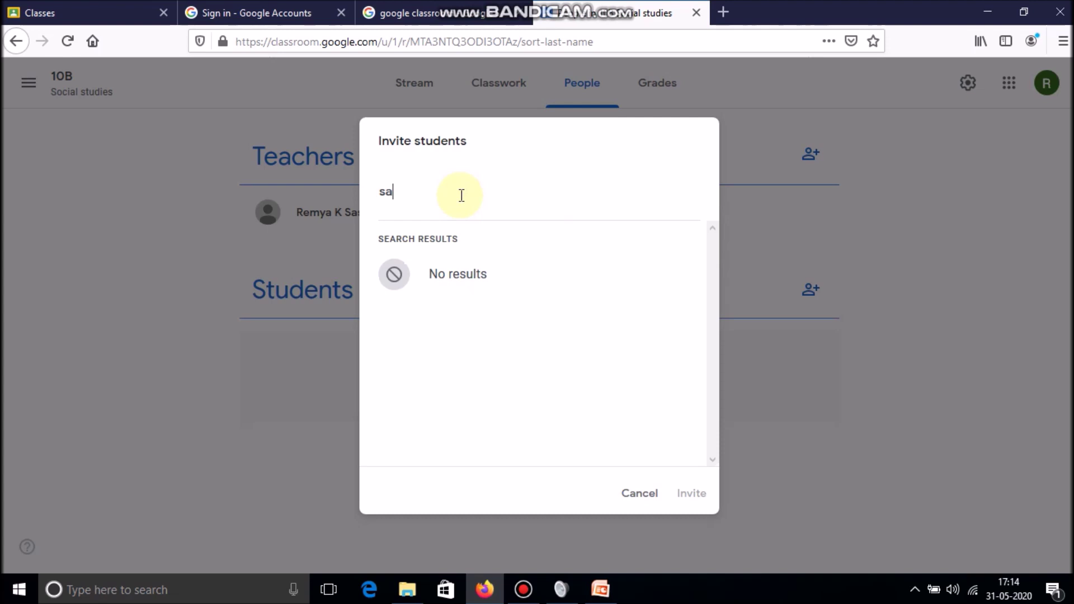
left_click(453, 288)
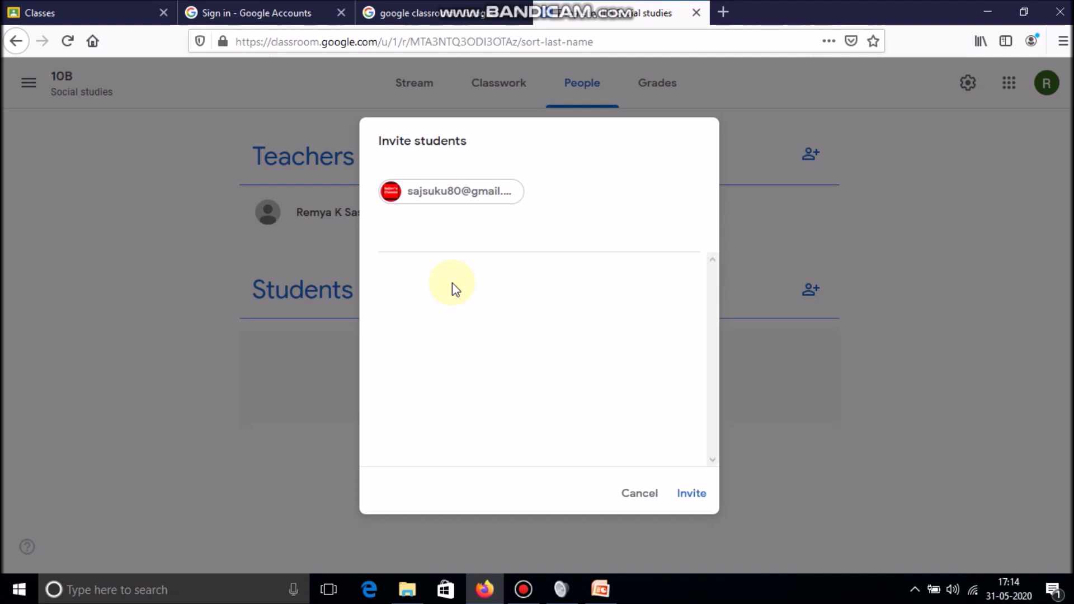
left_click(690, 494)
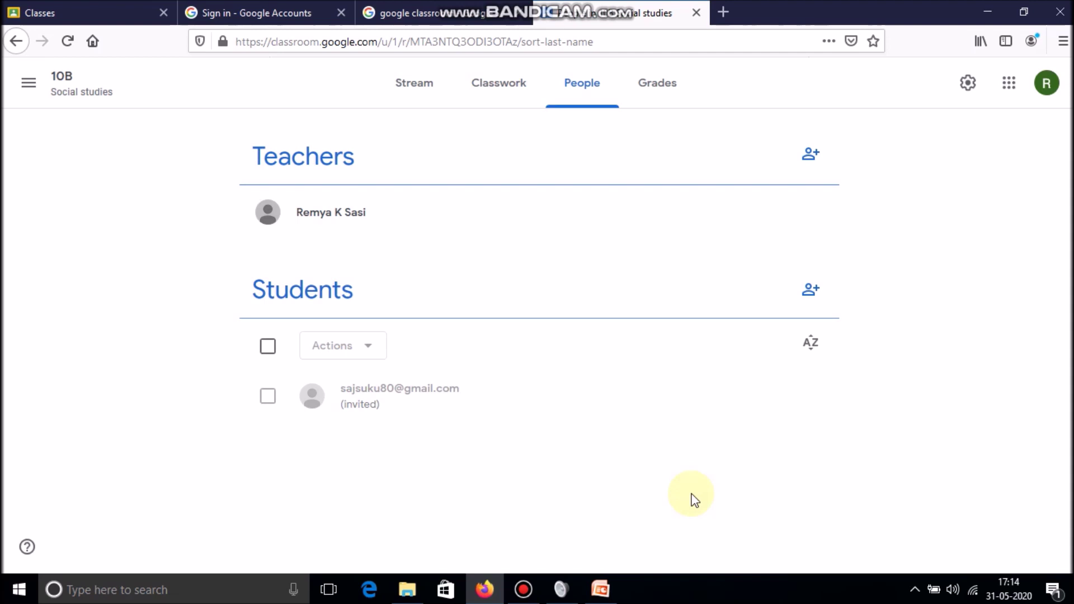
- View the Social studies class's grades page and return to the overview of all classes
left_click(677, 92)
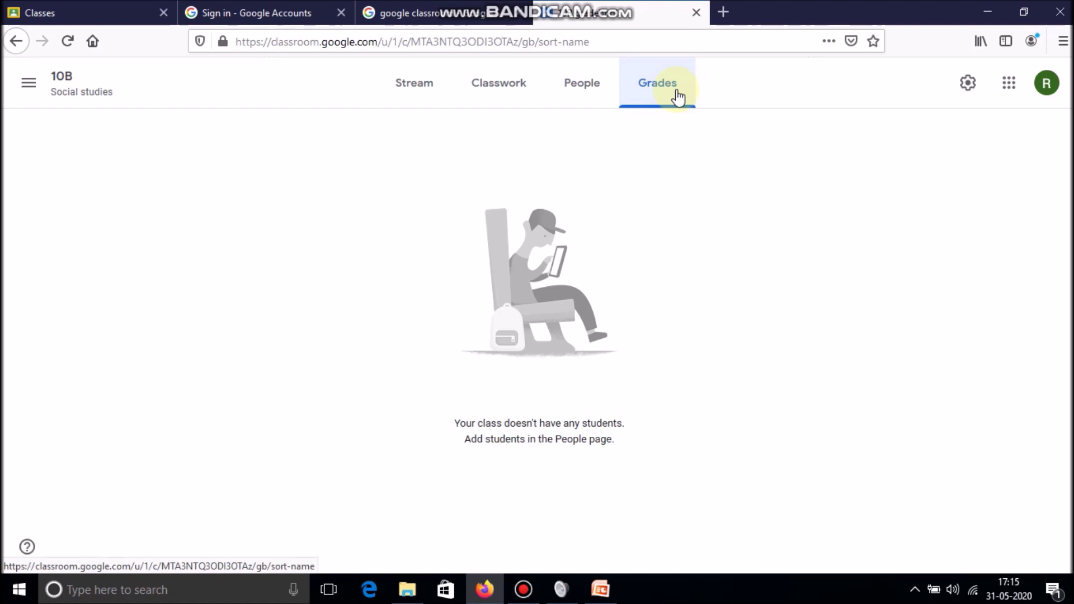
left_click(25, 89)
left_click(76, 92)
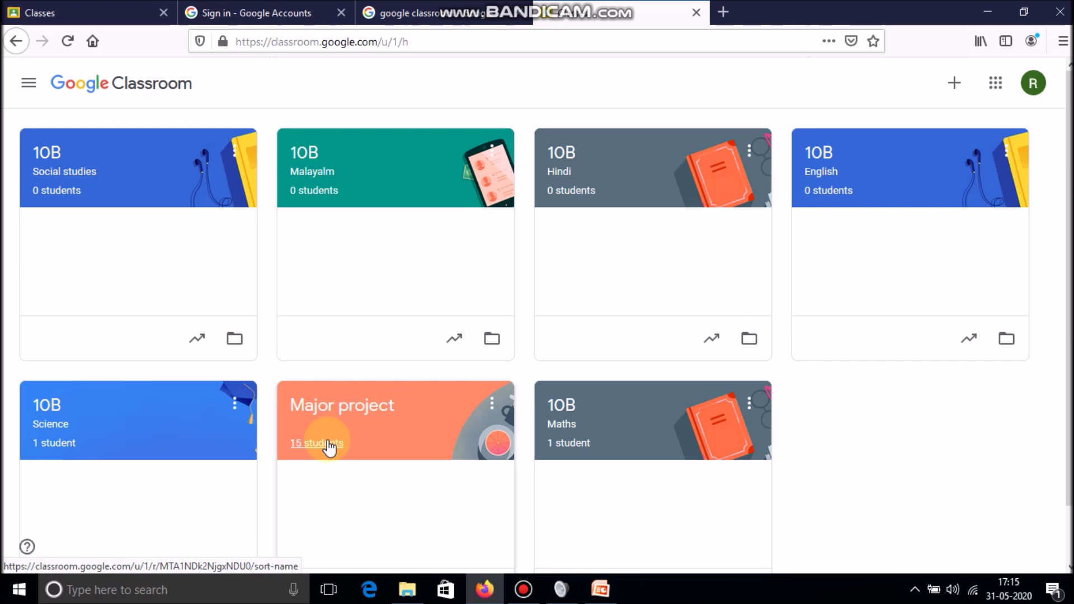
- Open the 10B Social studies class and view its class code enlarged, closing the display after reading it
left_click(160, 176)
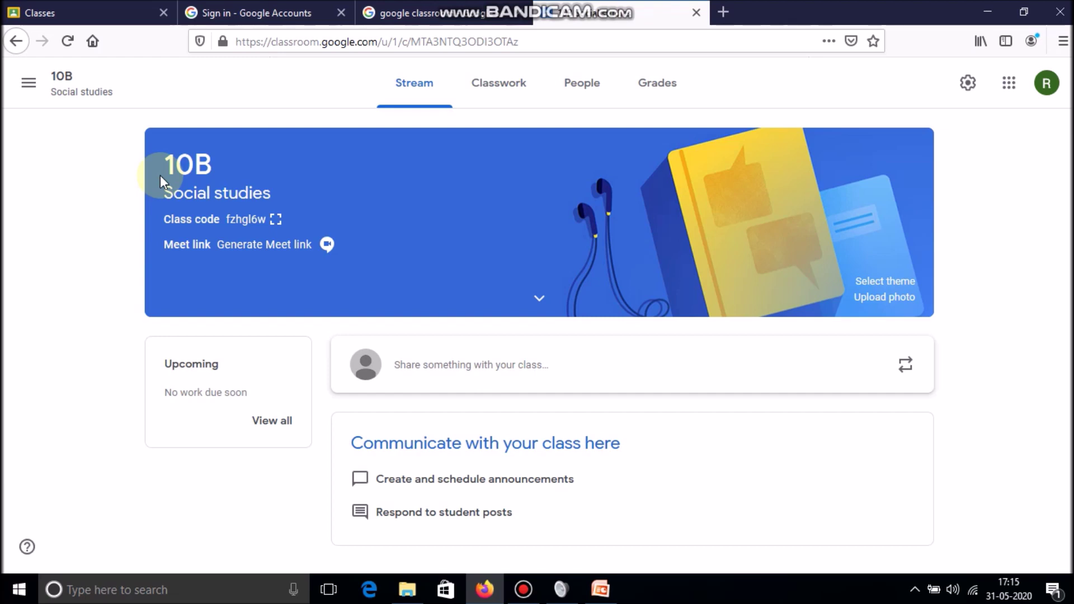
left_click(274, 219)
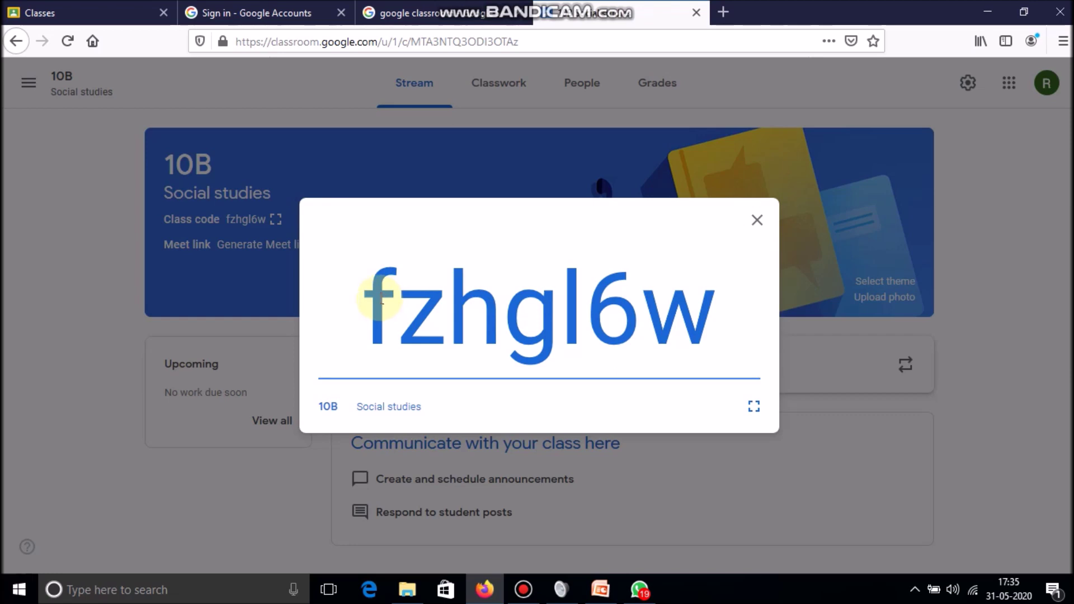
left_click(755, 225)
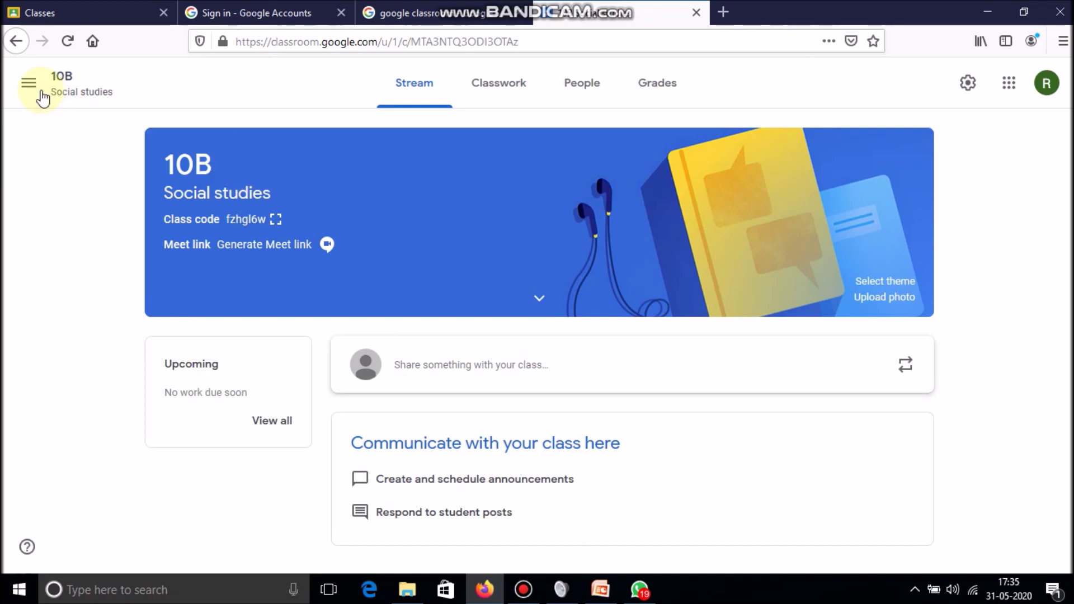
- Return to the overview of all classes and open the 10B Hindi class to view its class code
left_click(35, 91)
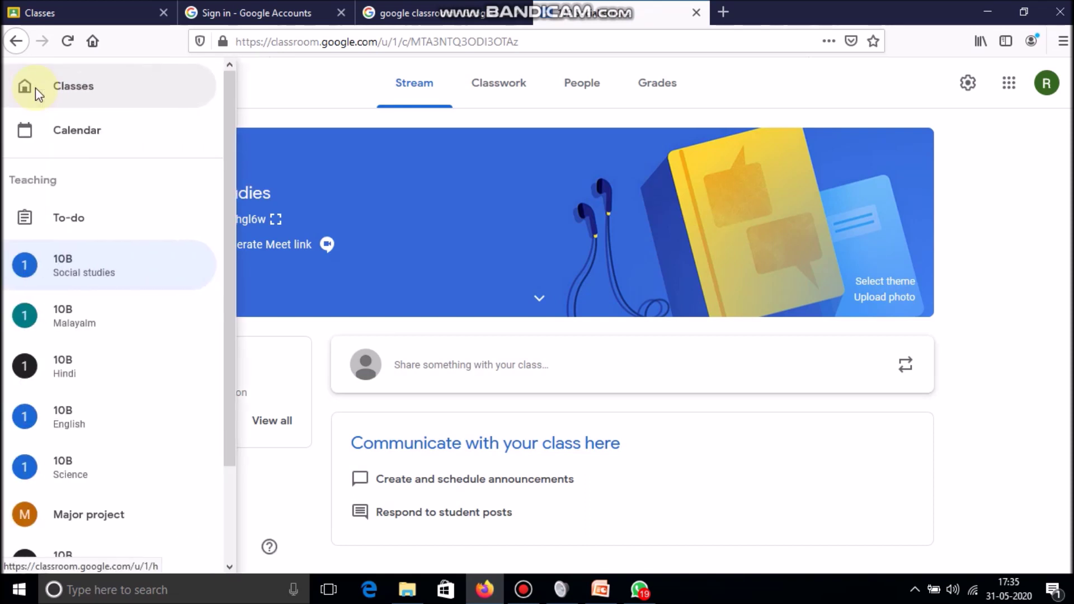
left_click(79, 87)
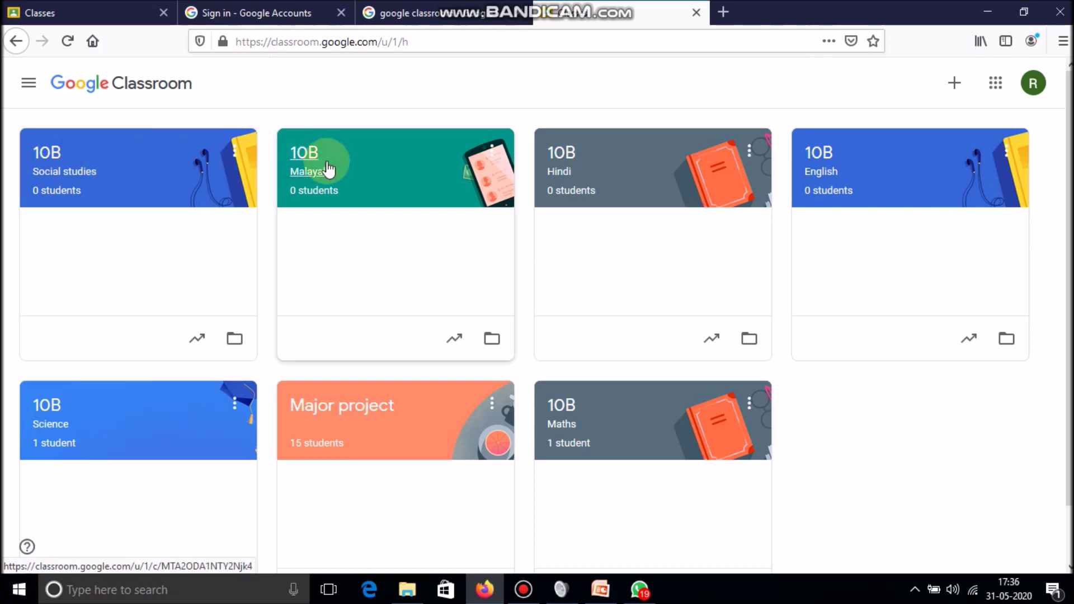
left_click(559, 174)
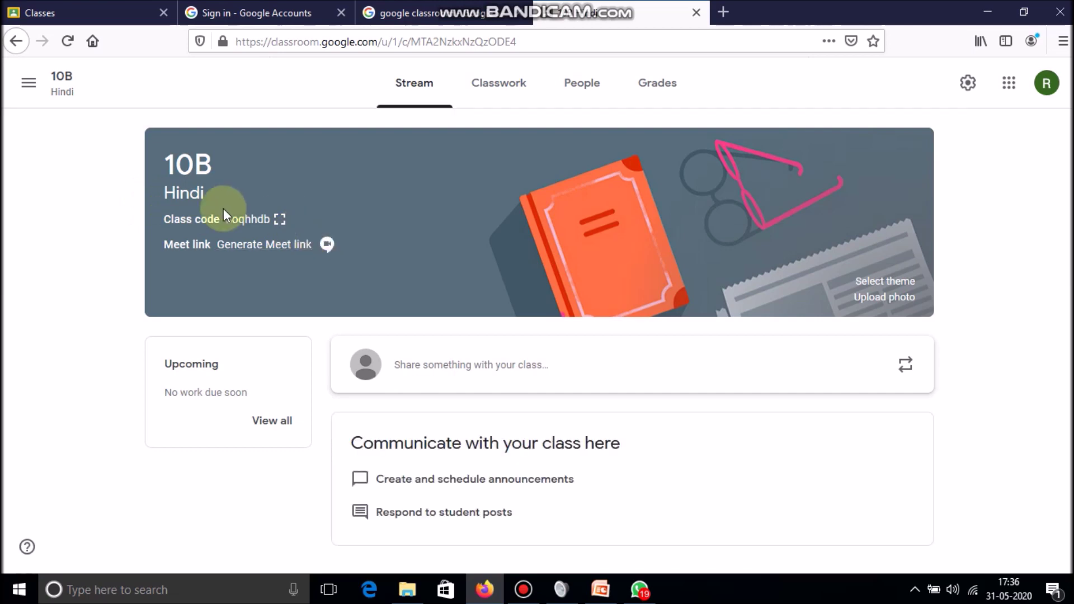
- Switch to PowerPoint and review the CREATE CLASS slide's table of subjects, class codes and teacher names
left_click(600, 593)
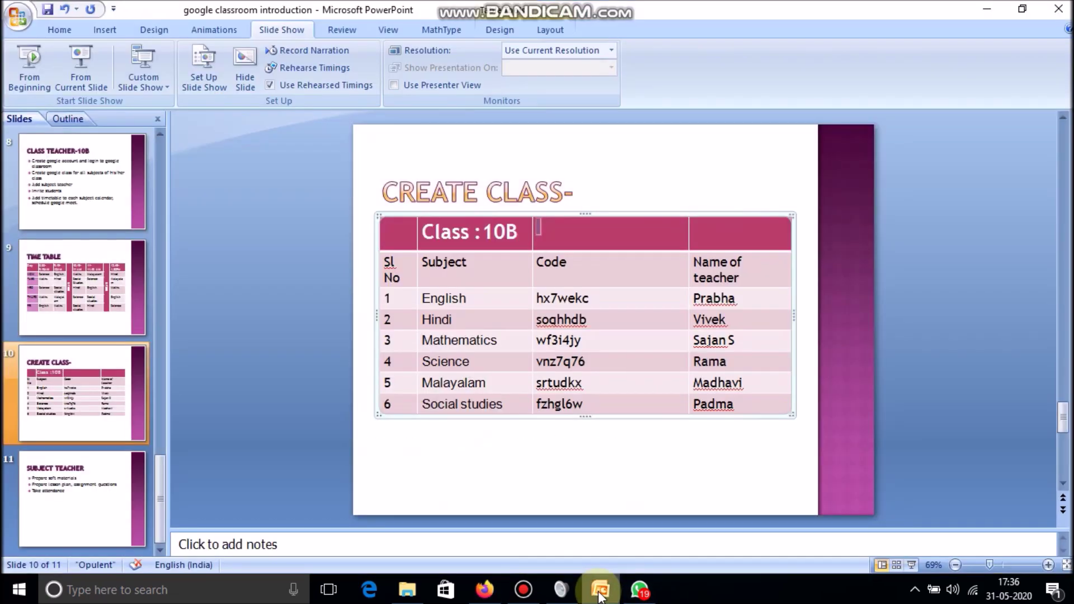
left_click(600, 452)
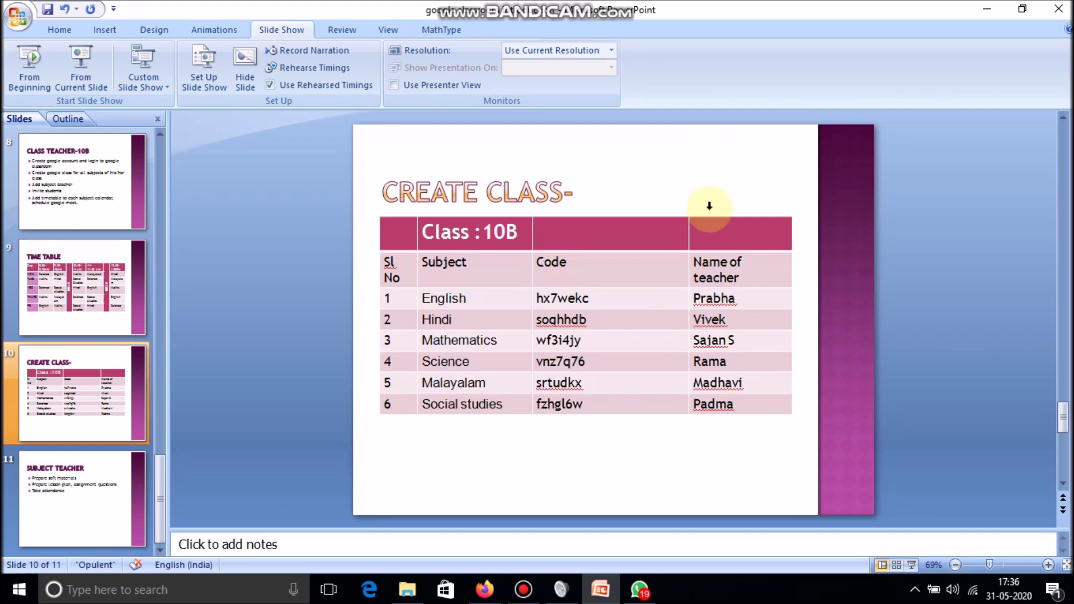
left_click(712, 248)
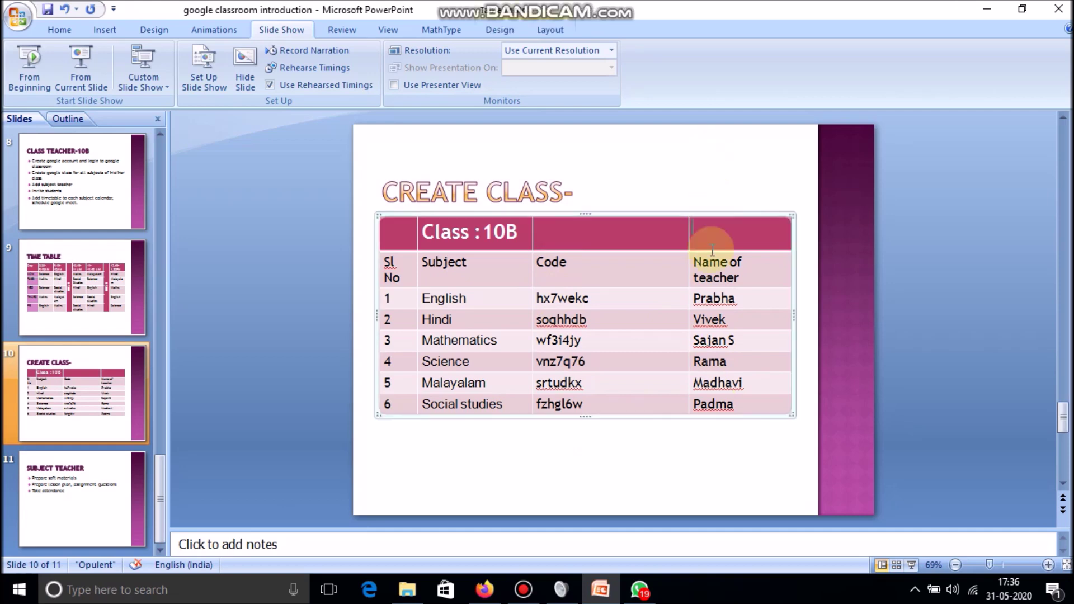
- Save the 10B class-code table on the CREATE CLASS slide as a PNG picture named Picture2
right_click(717, 217)
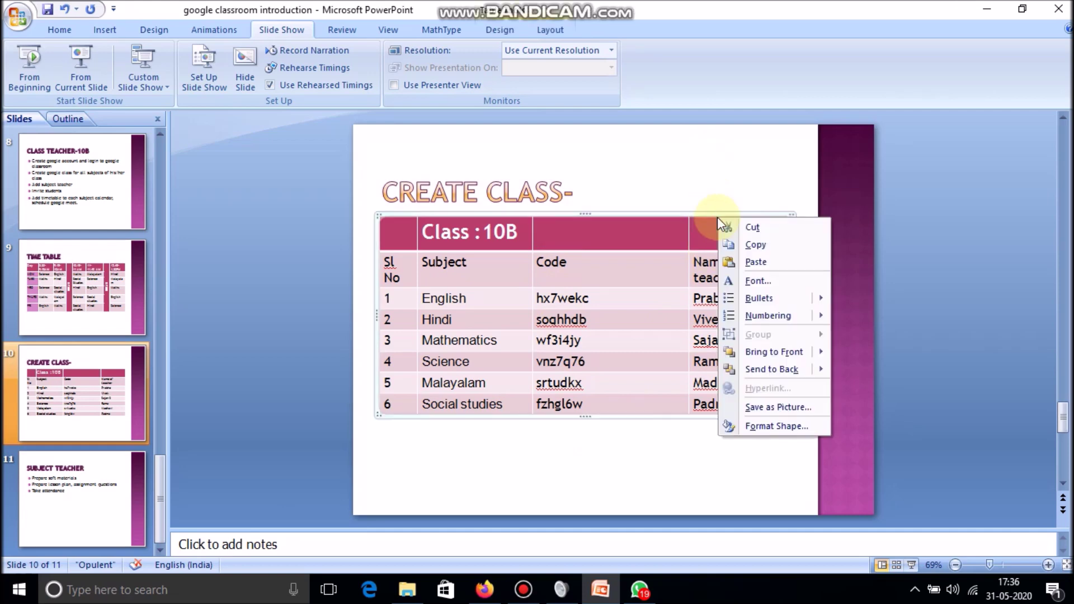
left_click(762, 413)
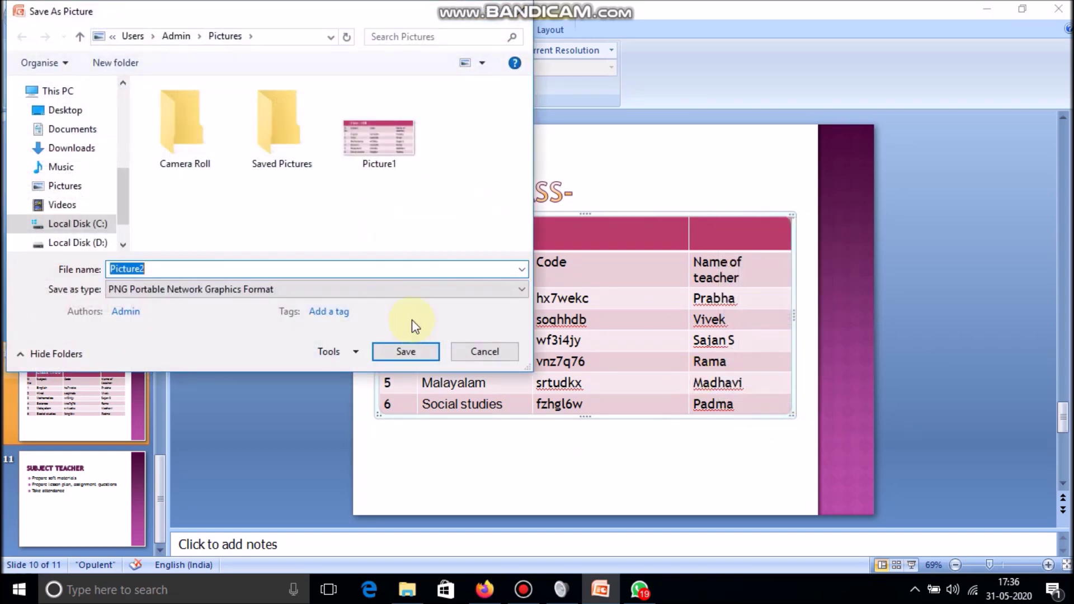
left_click(400, 347)
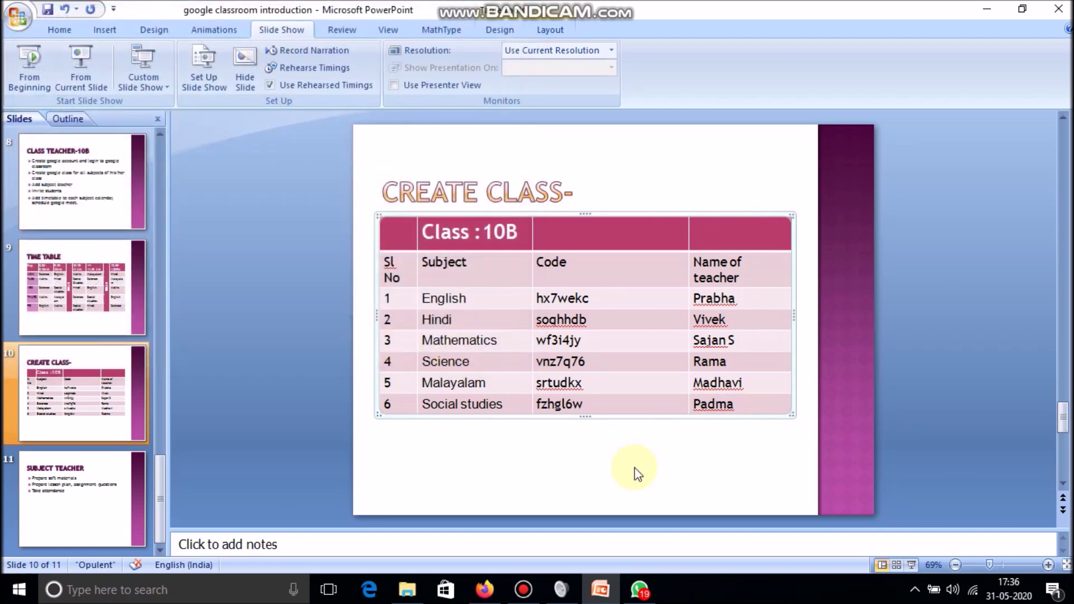
- Switch to WhatsApp, send the class-code table picture to the open chat captioned "Students please join above classes", and minimize WhatsApp
mouse_move(645, 589)
left_click(645, 589)
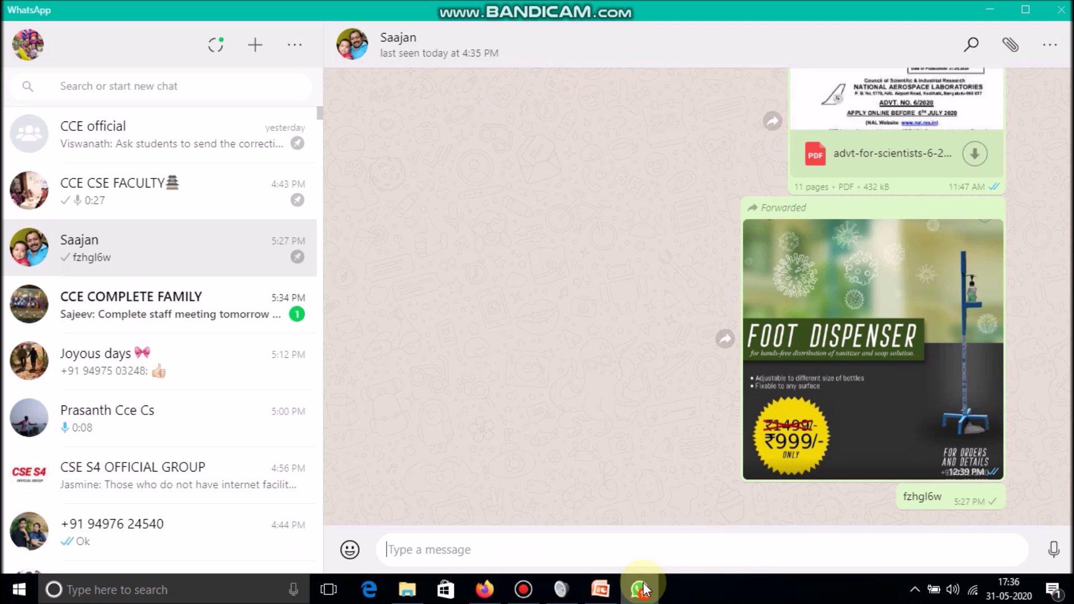
left_click(1013, 44)
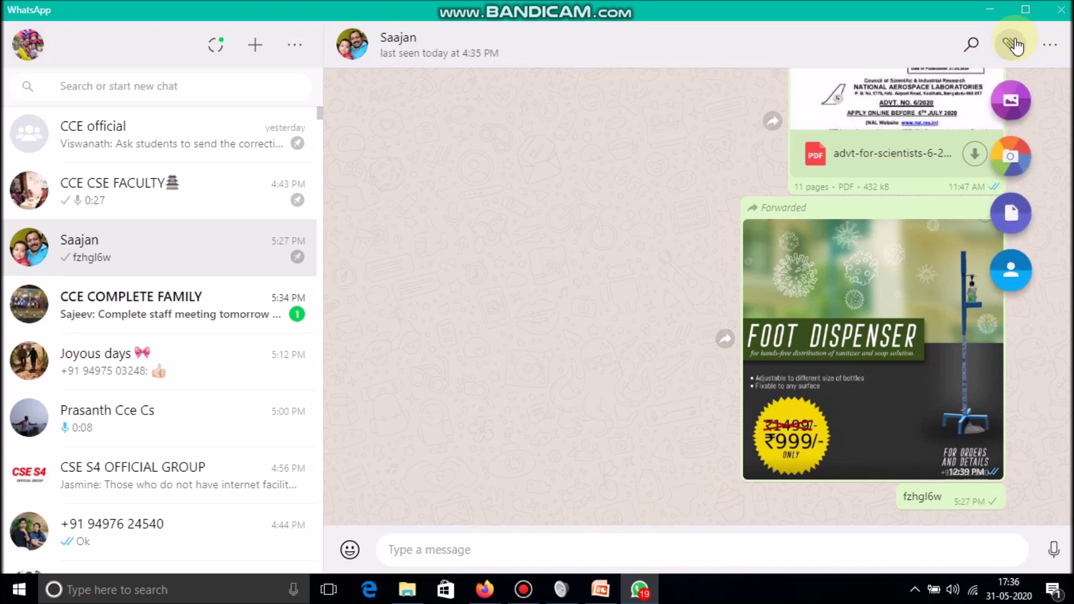
left_click(1010, 102)
double_click(397, 127)
type("Students please join above classes")
left_click(1025, 471)
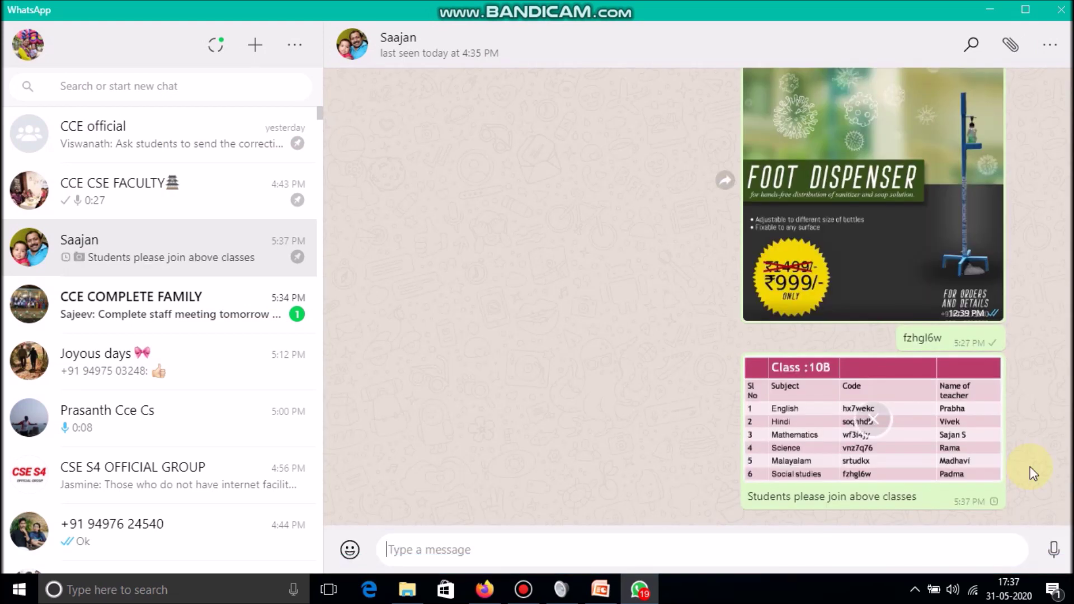
left_click(1000, 8)
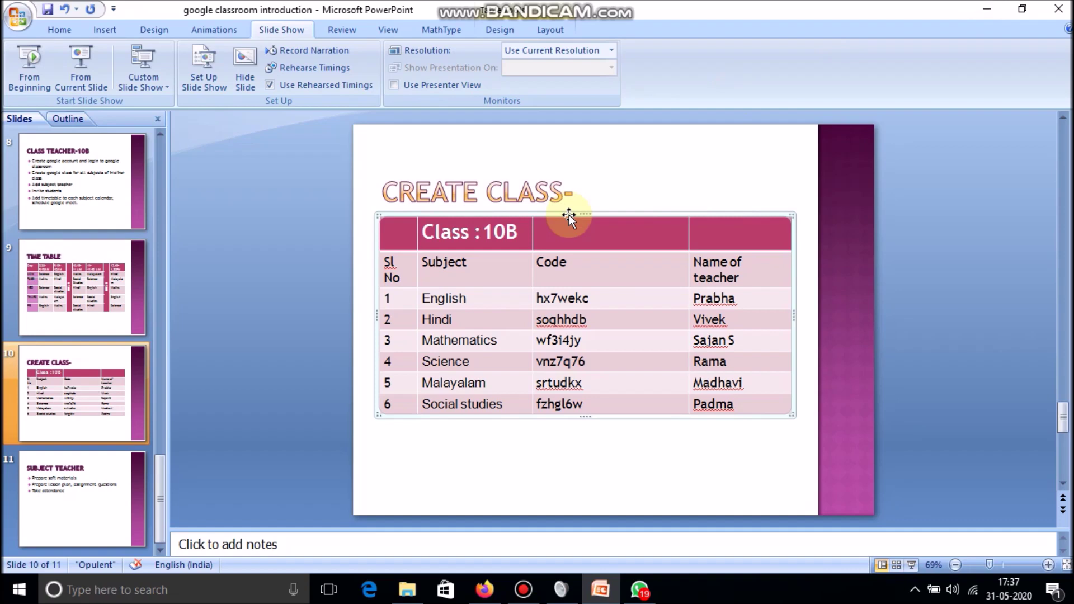
- End the Time table slide show and switch to Firefox with the Google Classroom overview
left_click(479, 600)
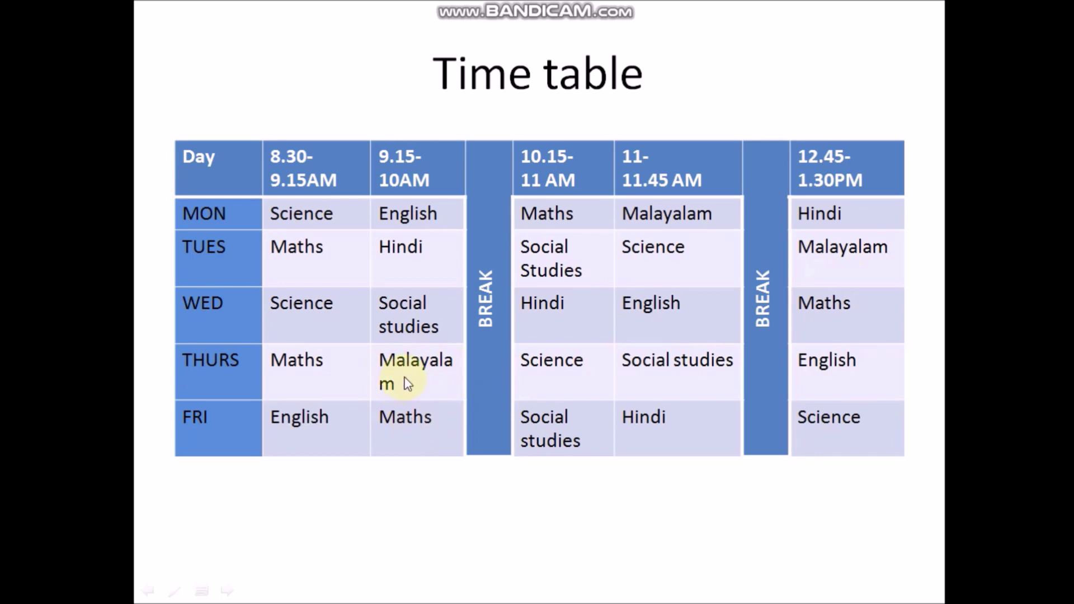
key("Escape")
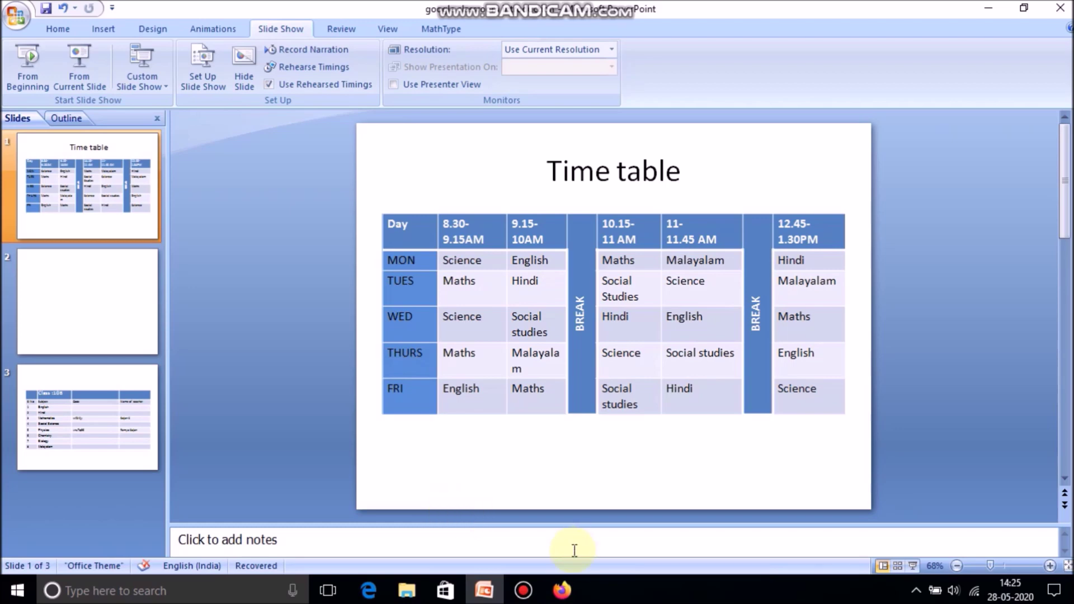
left_click(561, 590)
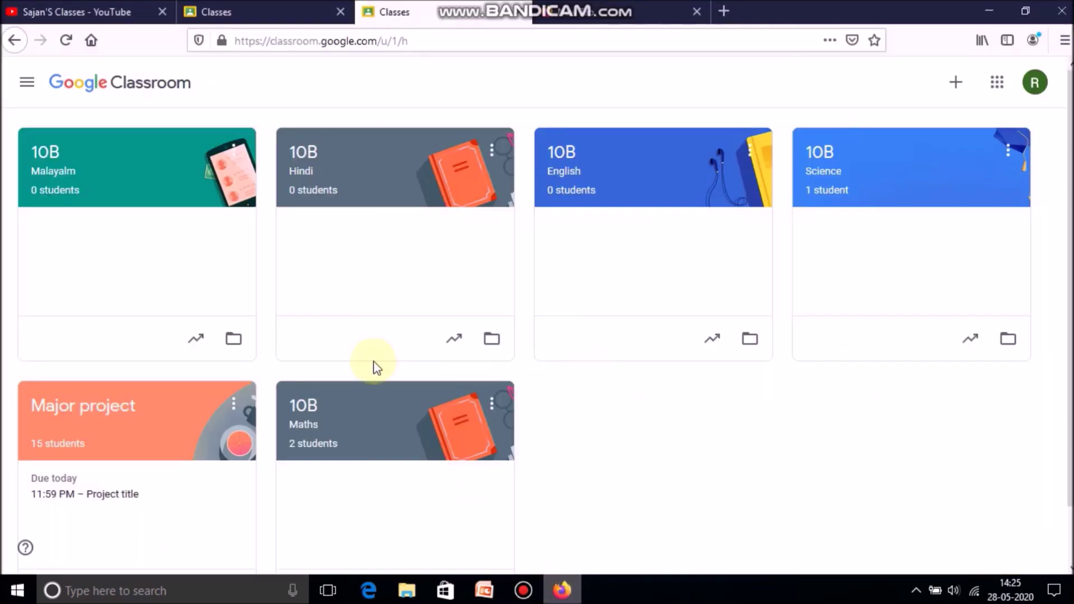
- Open the classwork page of the 10B Malayalm class and go to its Google Calendar
left_click(125, 267)
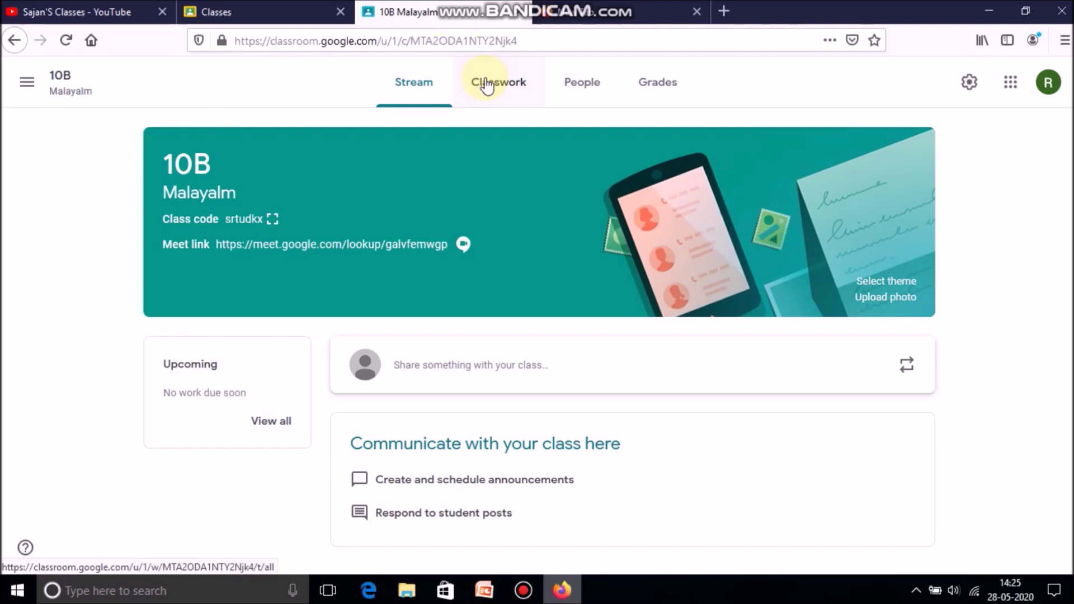
left_click(486, 86)
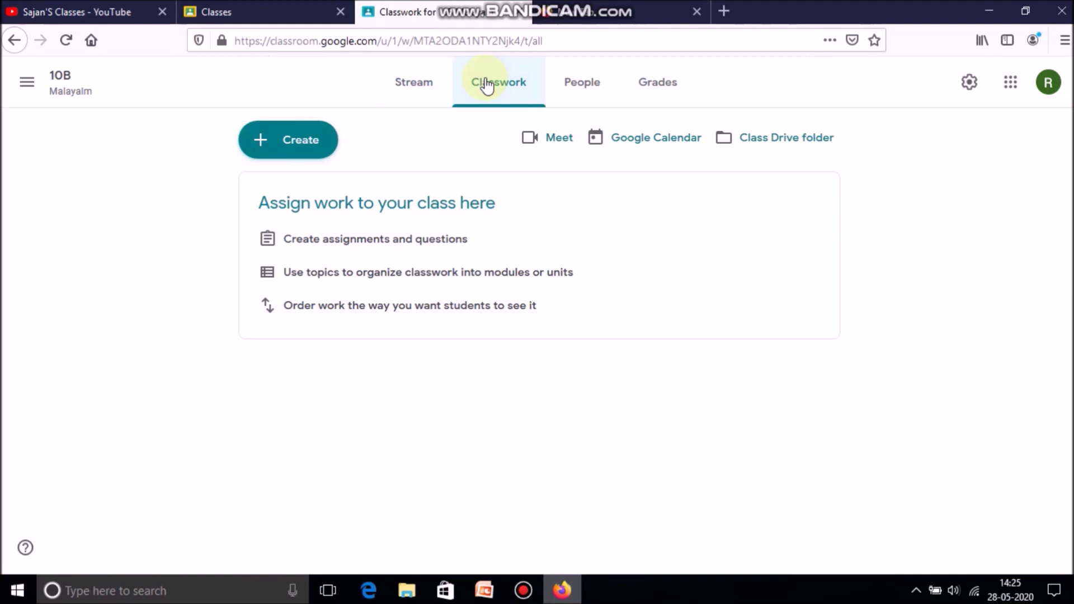
left_click(738, 159)
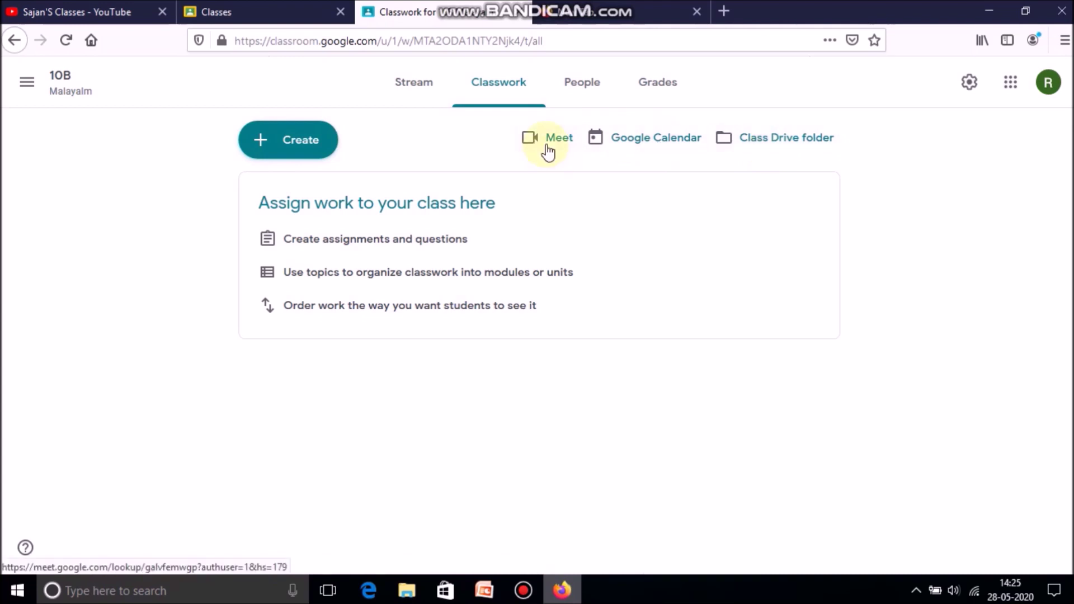
left_click(635, 146)
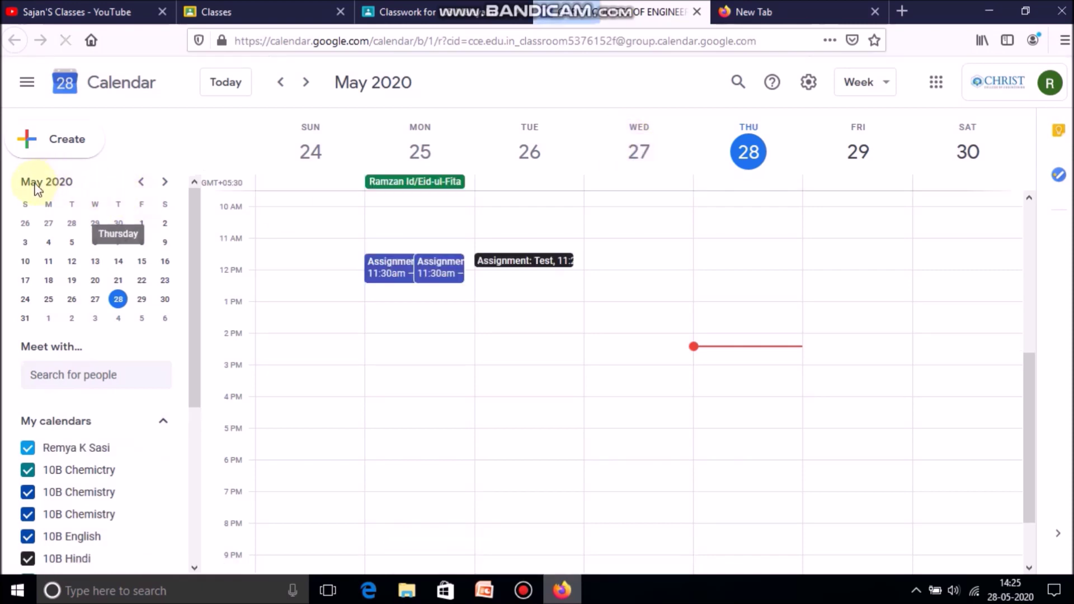
- Look at the calendar in Day and Month views, then return to the Week view
left_click(163, 183)
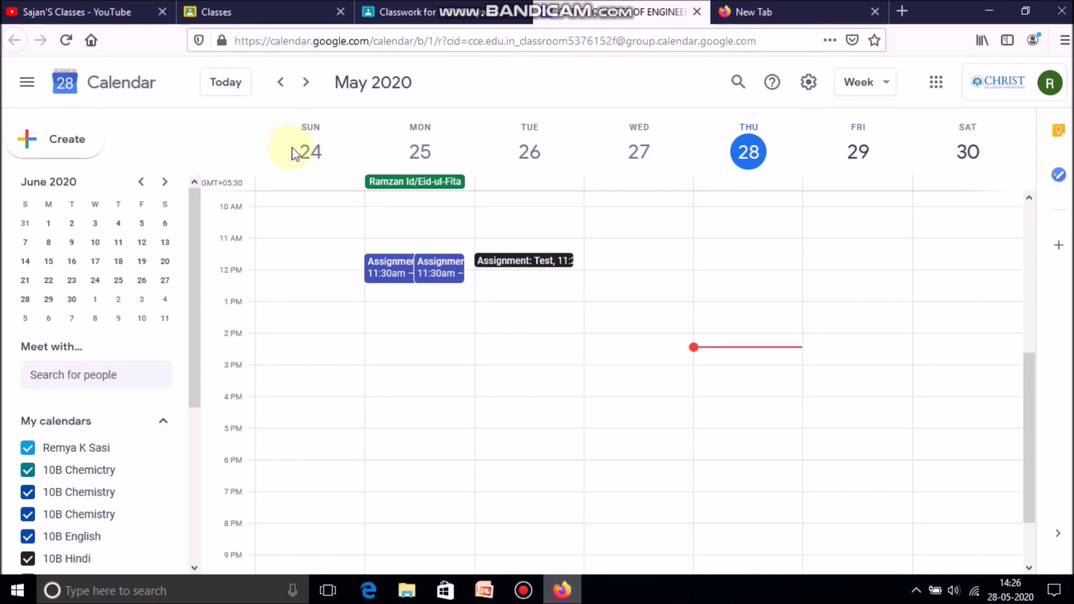
left_click(886, 86)
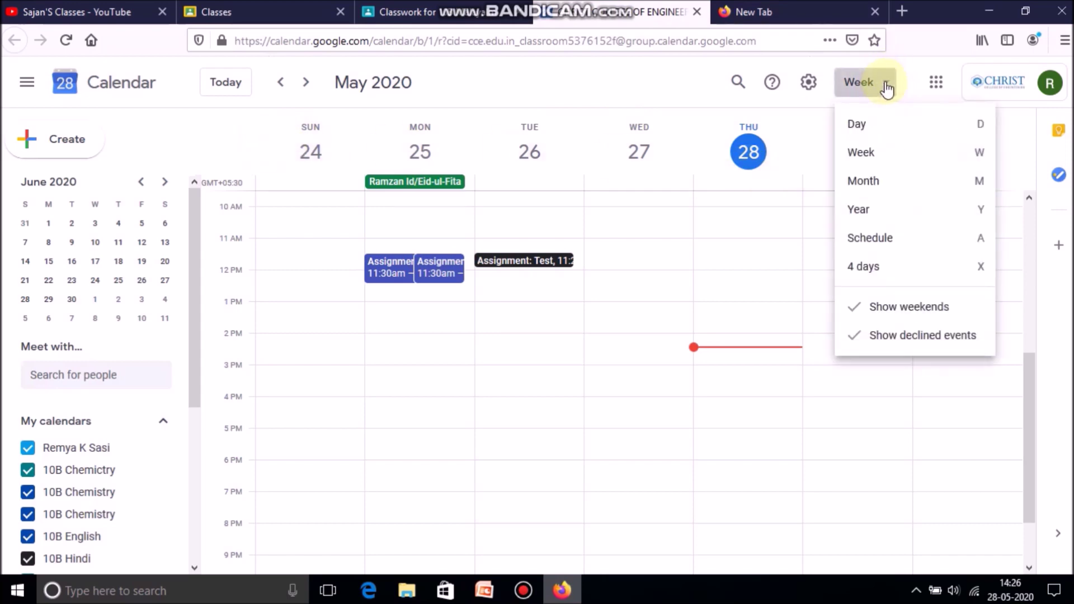
left_click(862, 126)
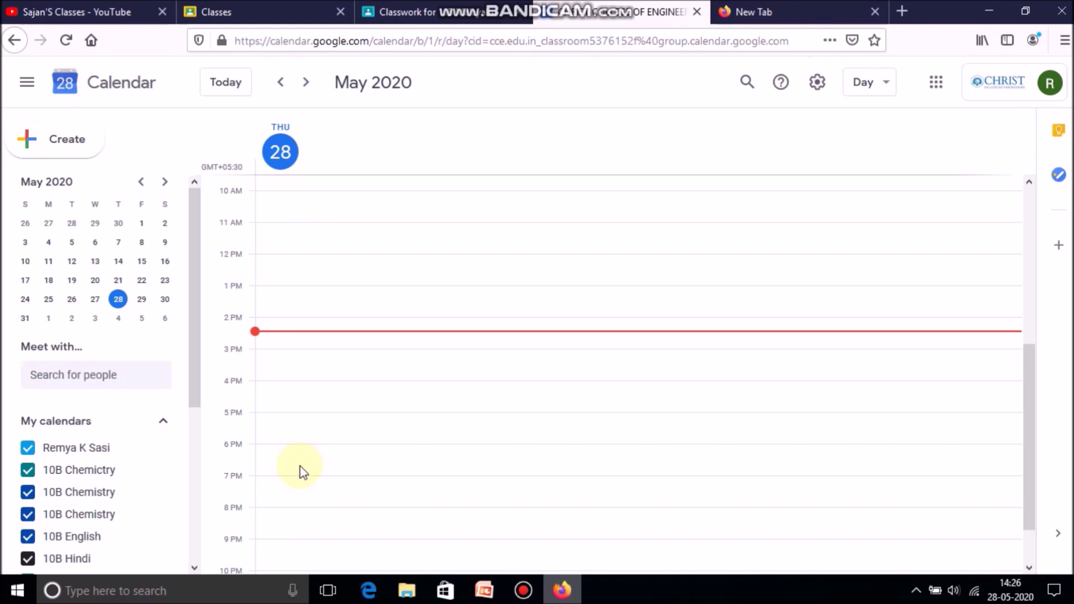
left_click(882, 87)
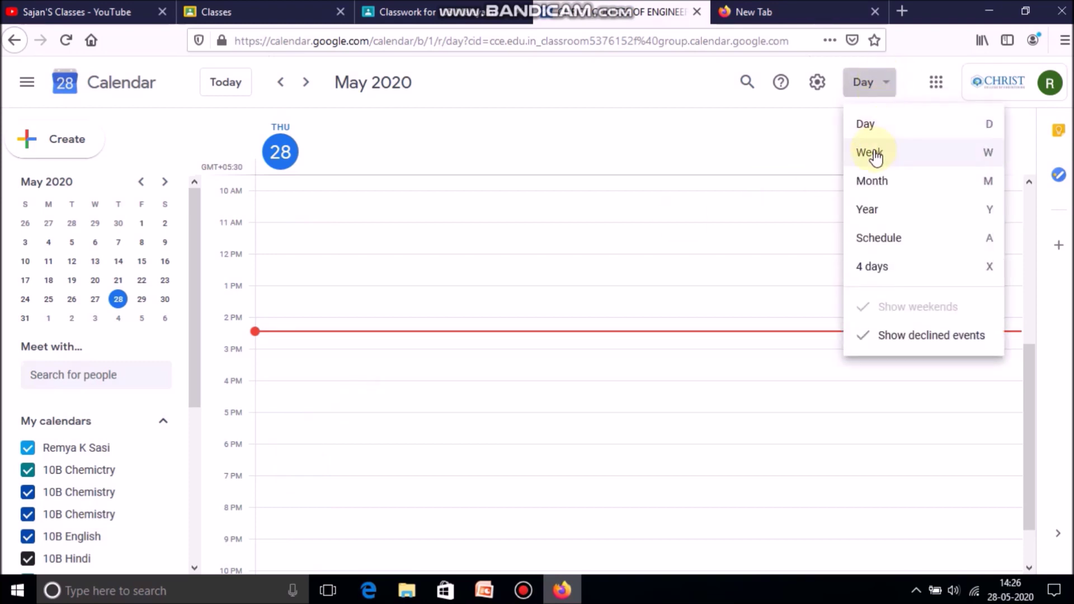
left_click(872, 182)
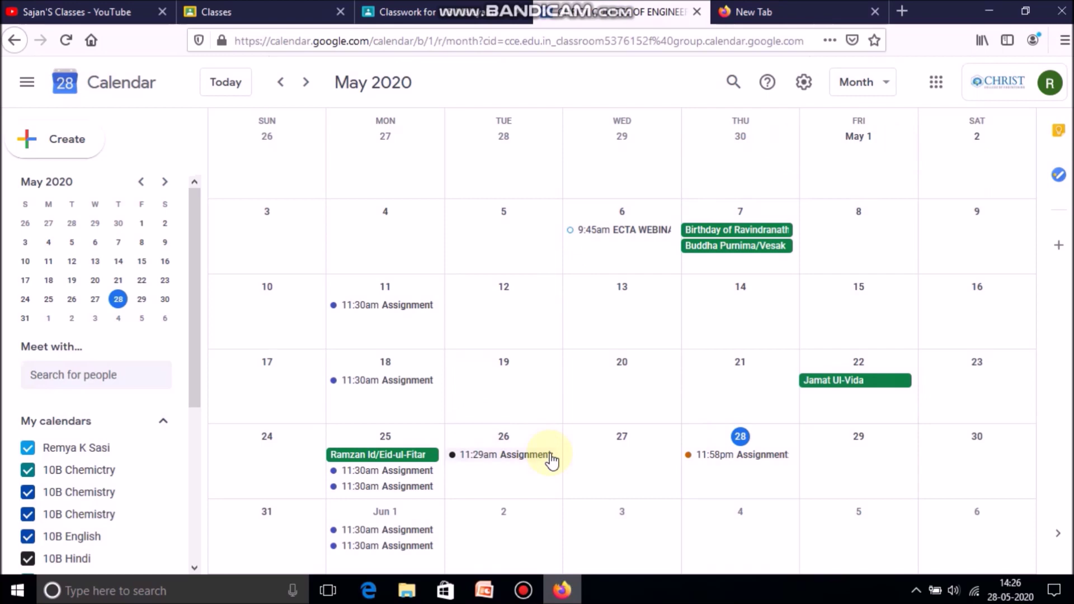
left_click(877, 89)
left_click(860, 161)
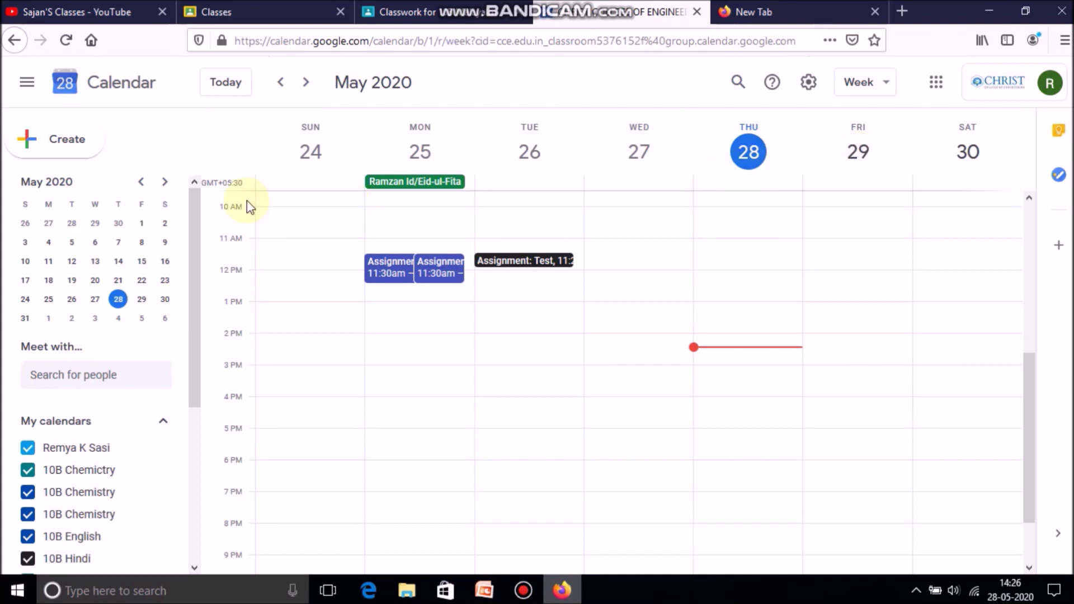
- Go to the week of June 1, 2020 and start a new event on that Monday titled "Malayalam"
left_click(165, 184)
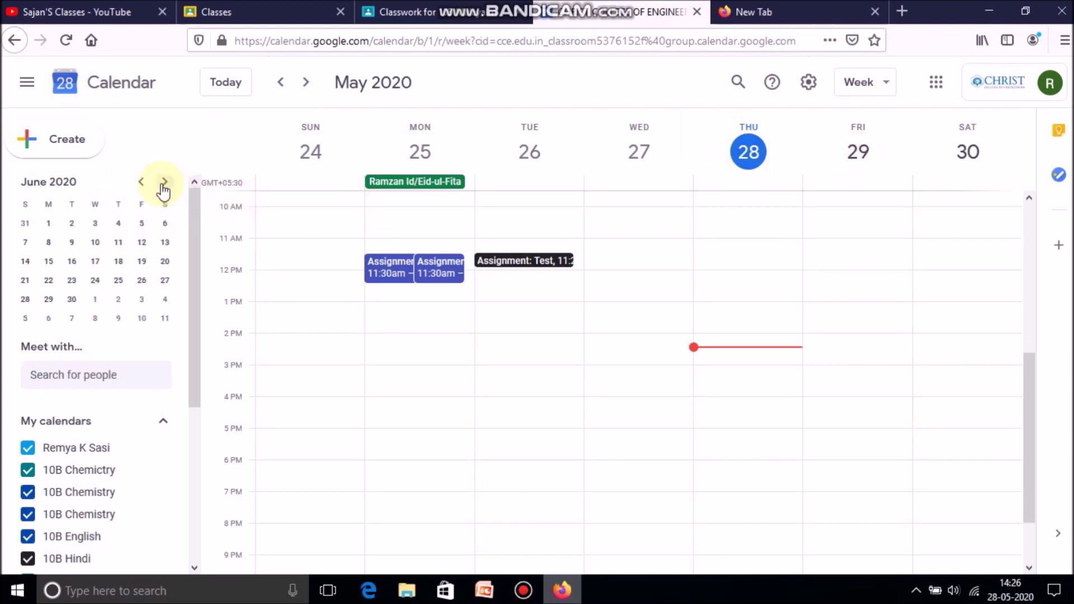
left_click(48, 224)
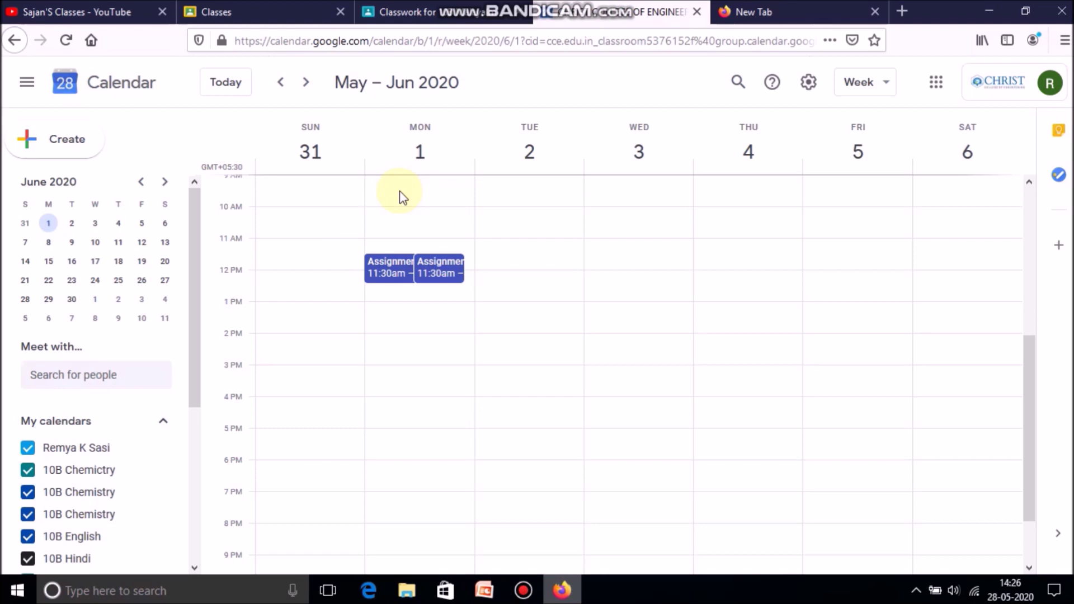
left_click(399, 230)
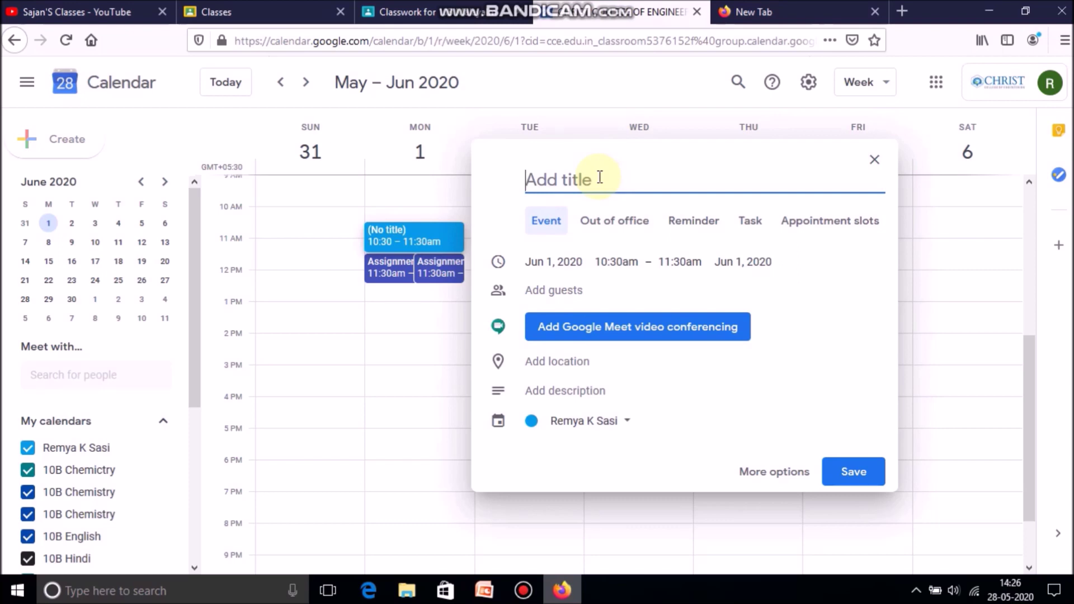
type("Mala")
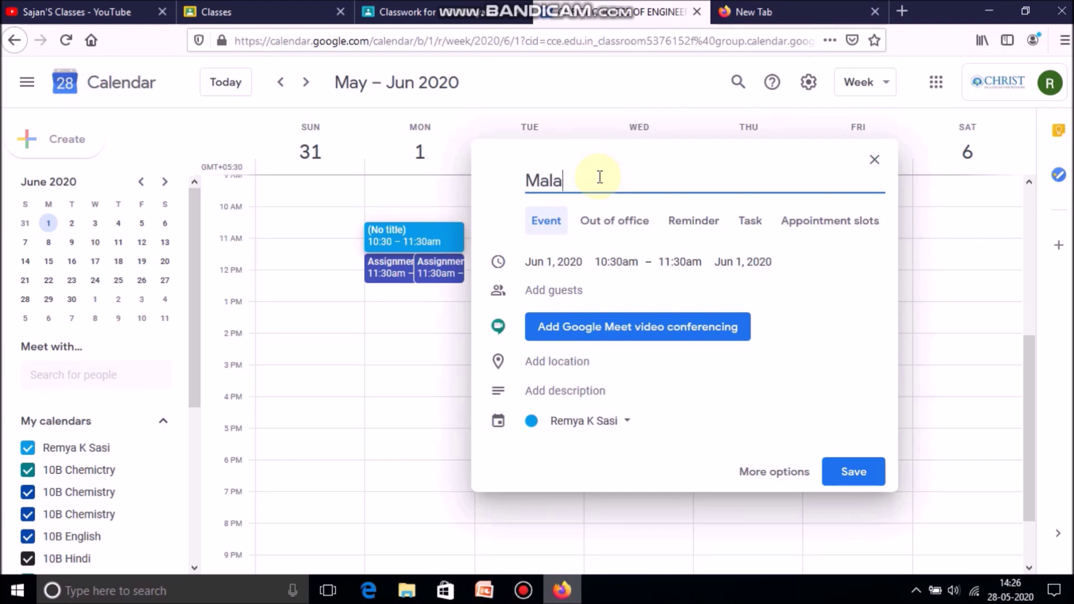
type("yalam")
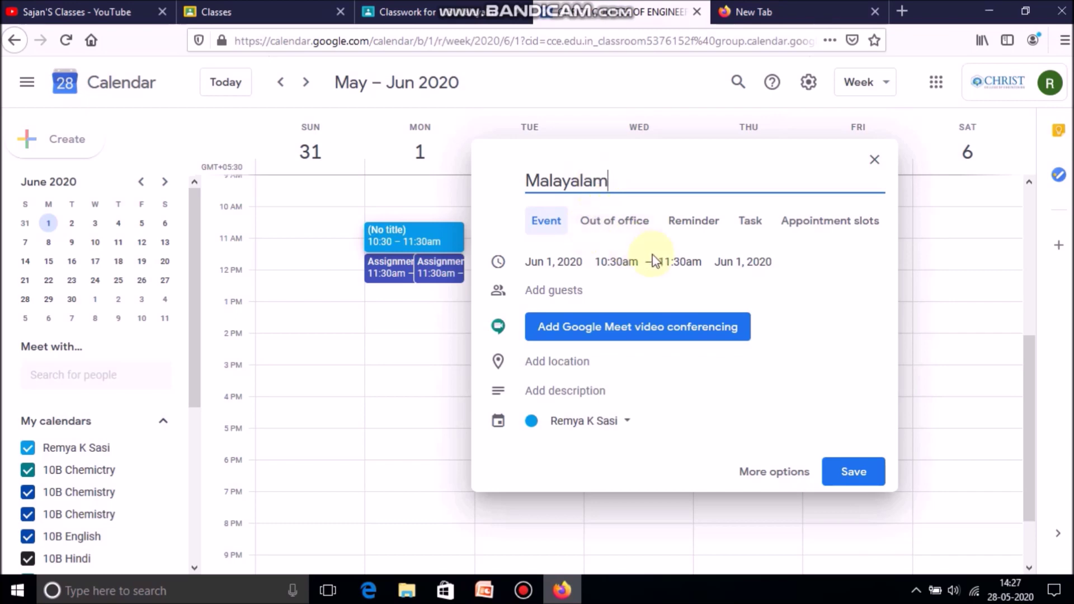
- Set the Malayalam event's time to 11:00am to 11:45am
left_click(625, 262)
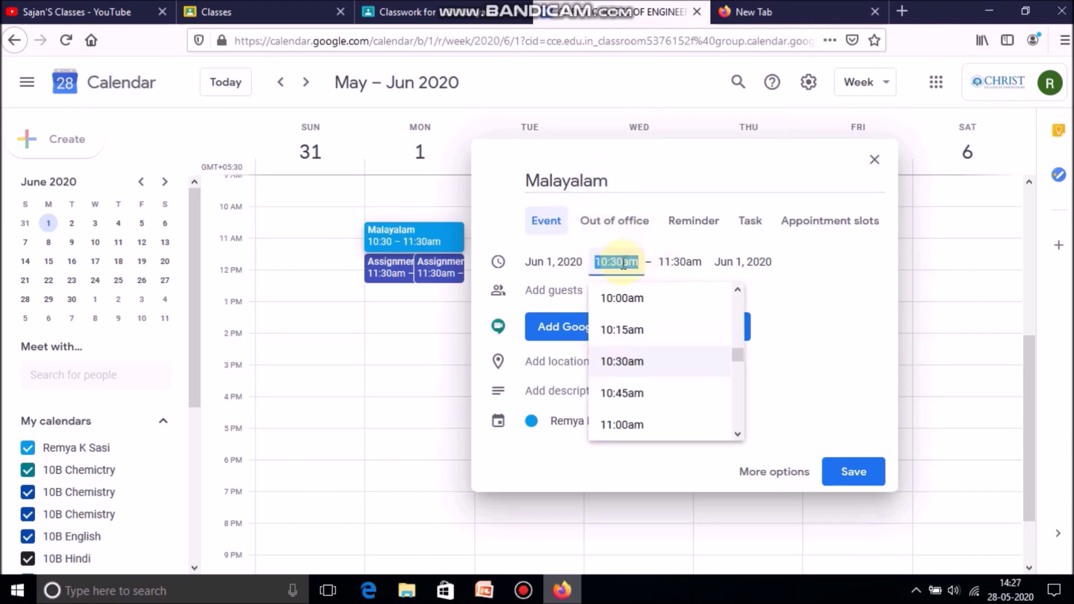
left_click(625, 423)
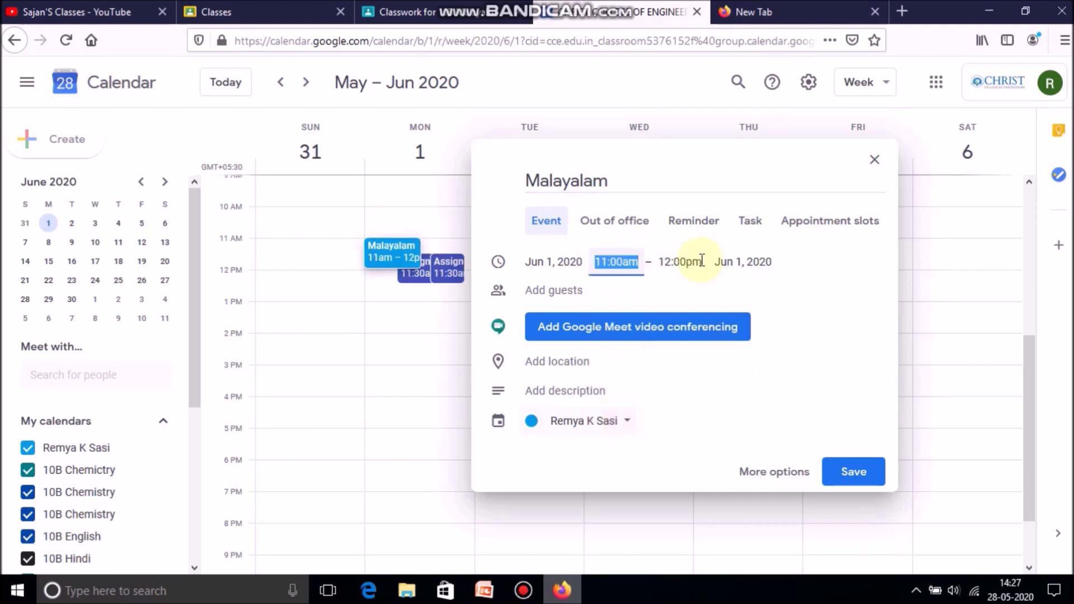
left_click(684, 261)
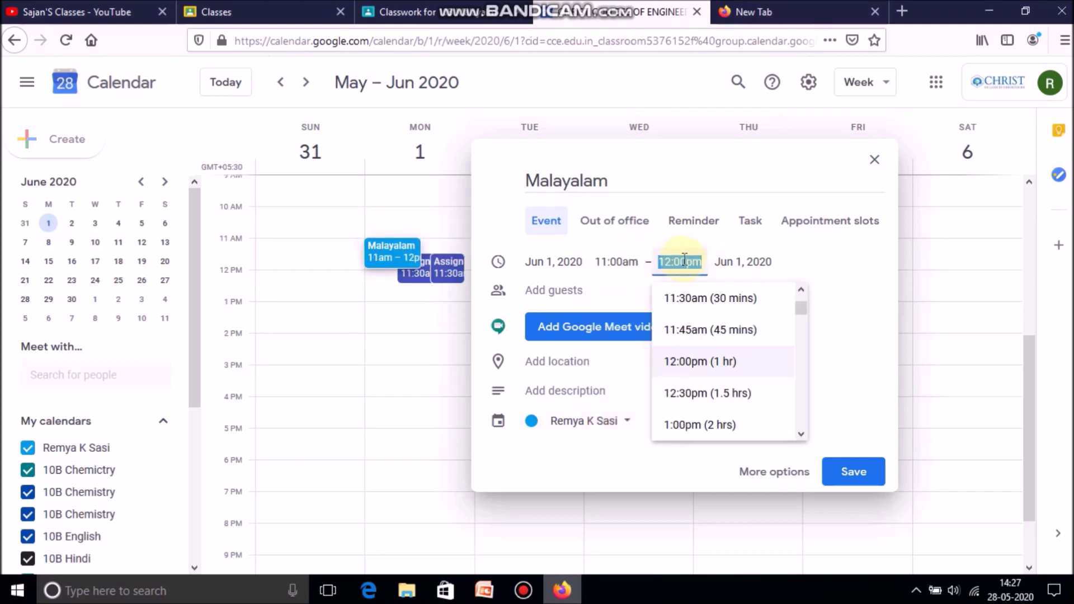
key("BackSpace")
type("11.45")
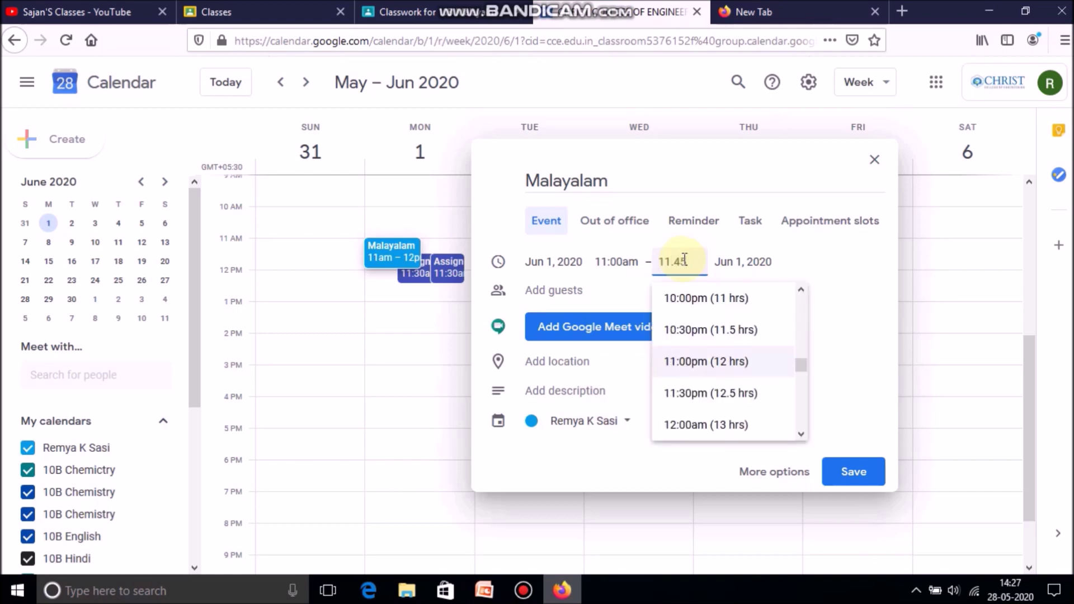
type("am")
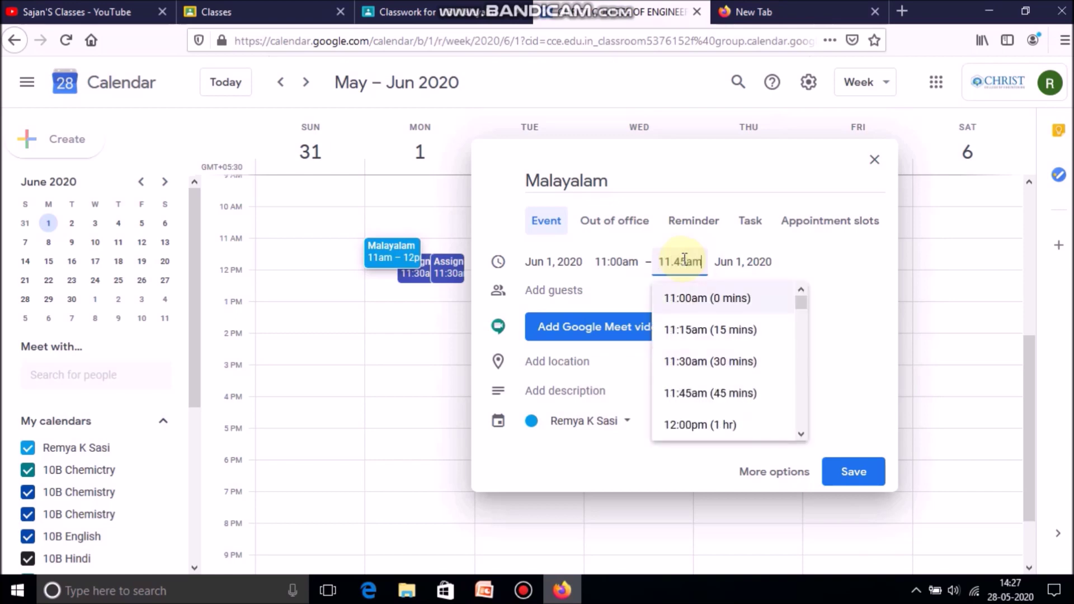
key("Return")
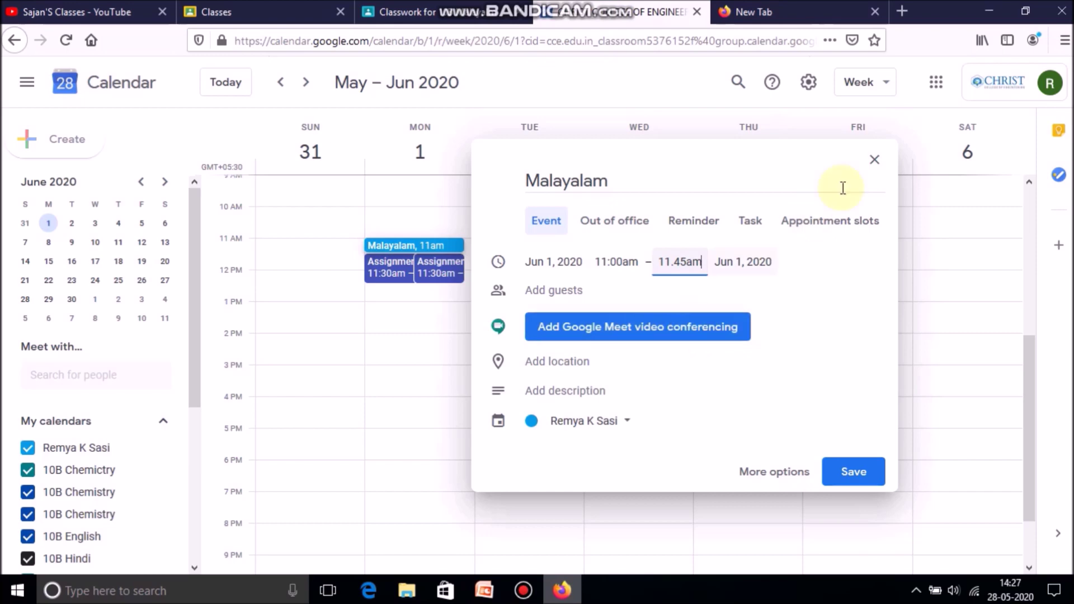
- Change the Malayalam entry to a reminder and open its custom recurrence settings
left_click(697, 222)
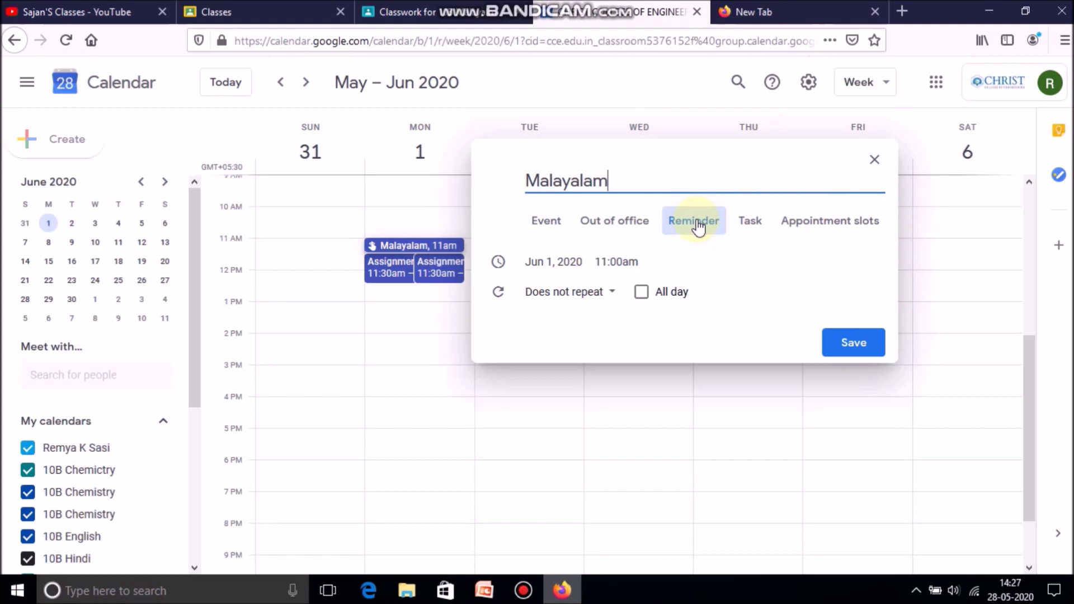
left_click(611, 297)
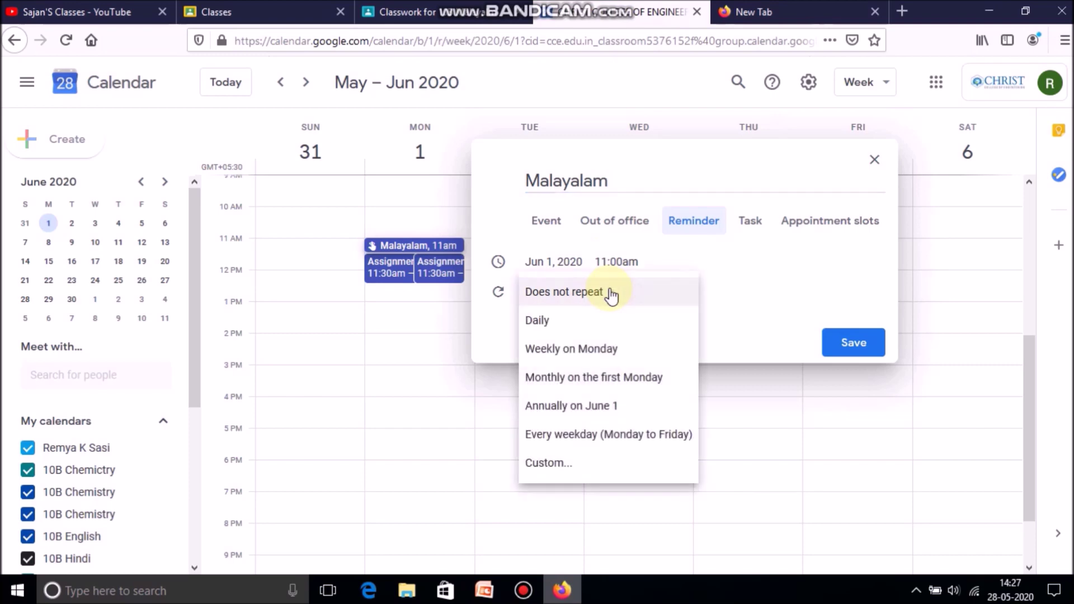
left_click(559, 467)
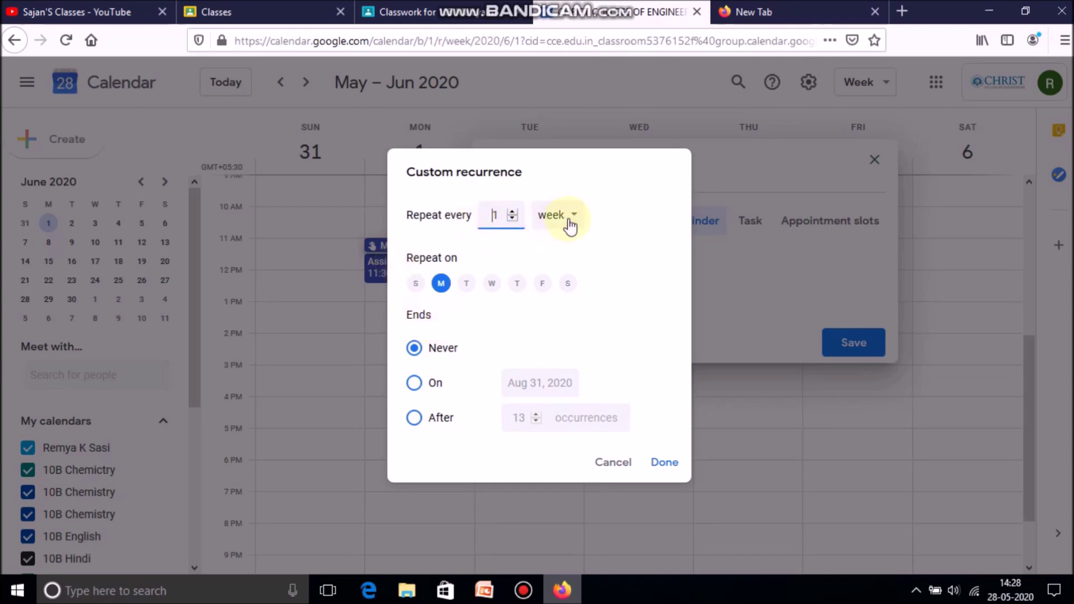
- Set the weekly Monday recurrence to end on Dec 31, 2020 and accept the custom recurrence
left_click(414, 384)
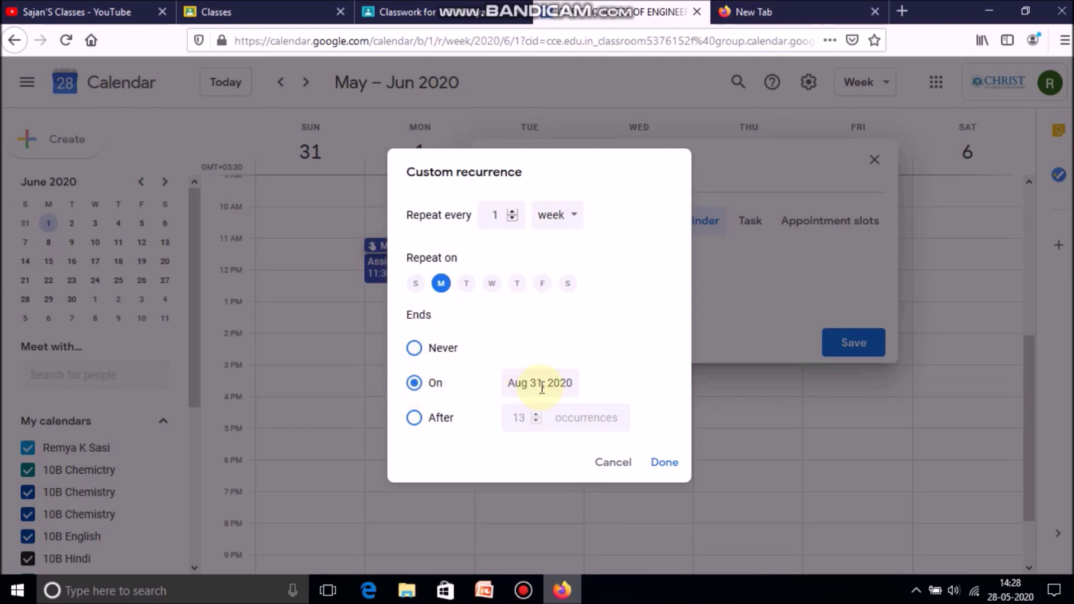
left_click(542, 387)
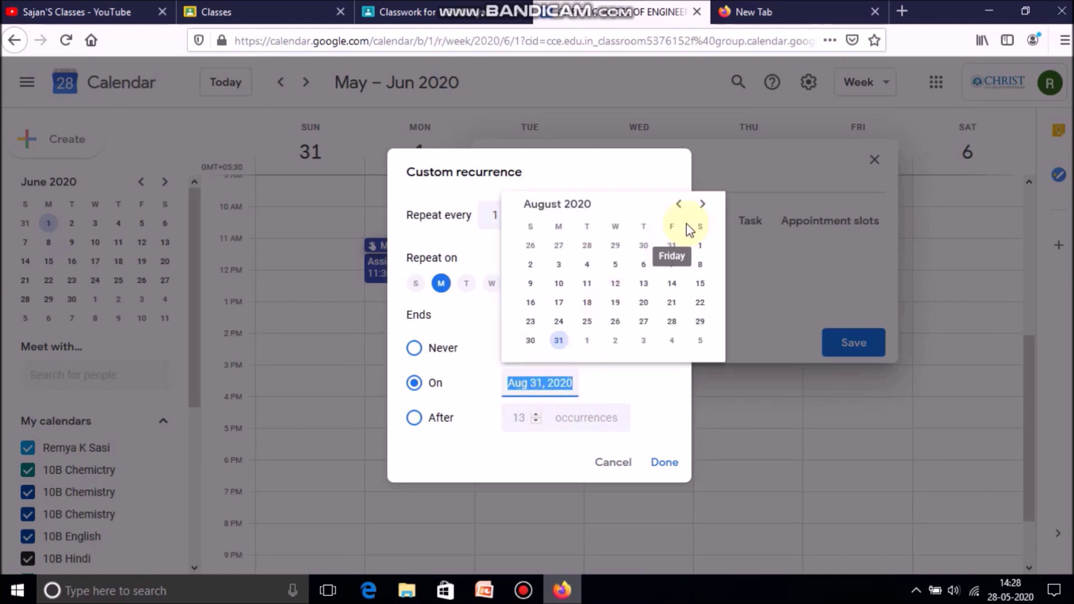
left_click(702, 204)
left_click(702, 204)
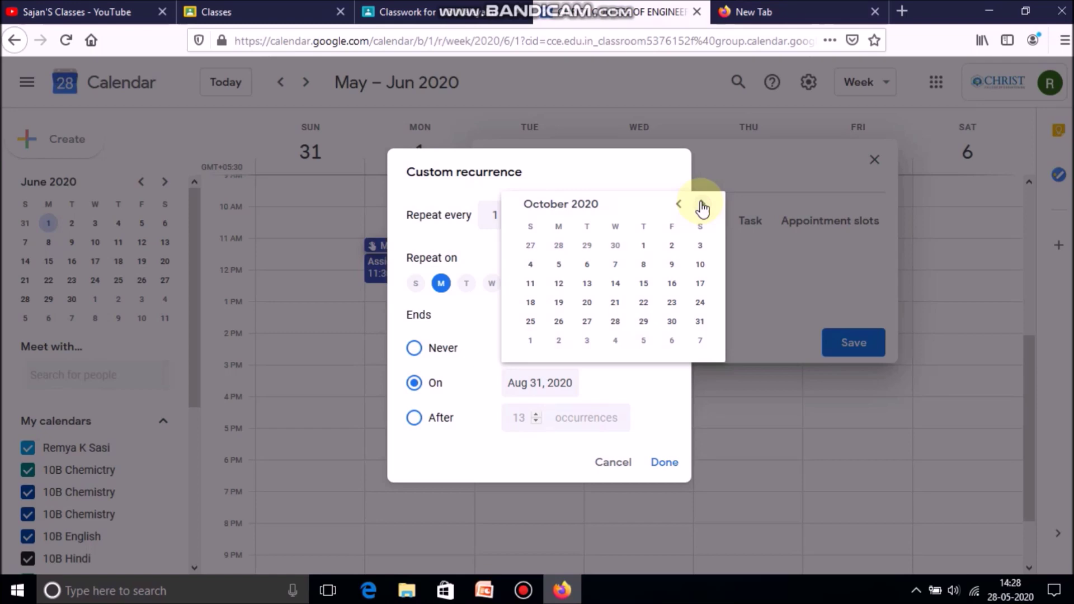
left_click(702, 204)
left_click(702, 203)
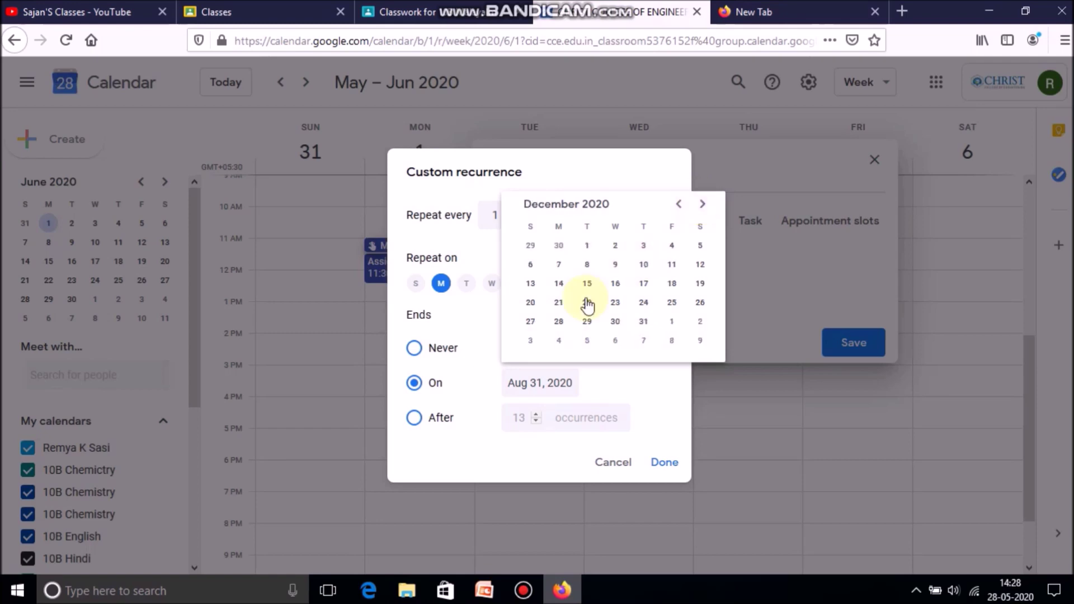
left_click(643, 323)
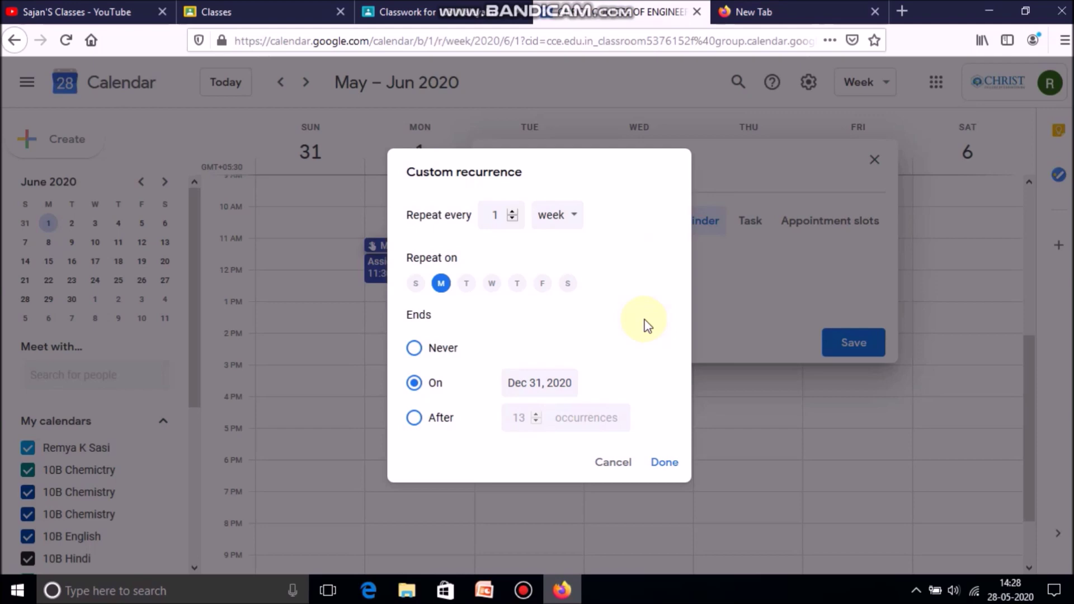
left_click(663, 463)
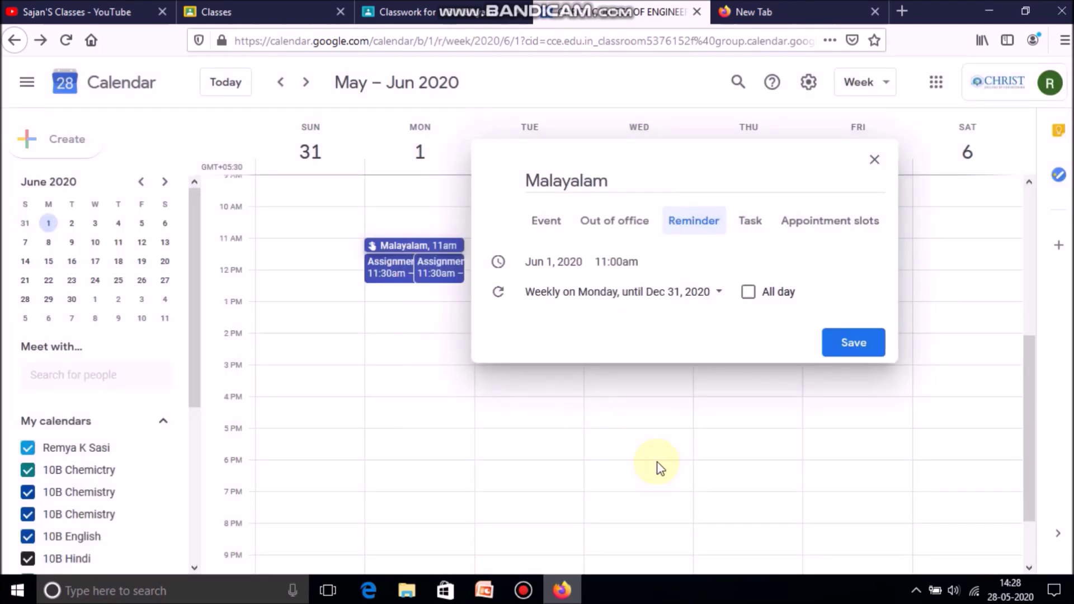
- Save the recurring Malayalam reminder and view the calendar through the week of July 14, 2020
left_click(838, 346)
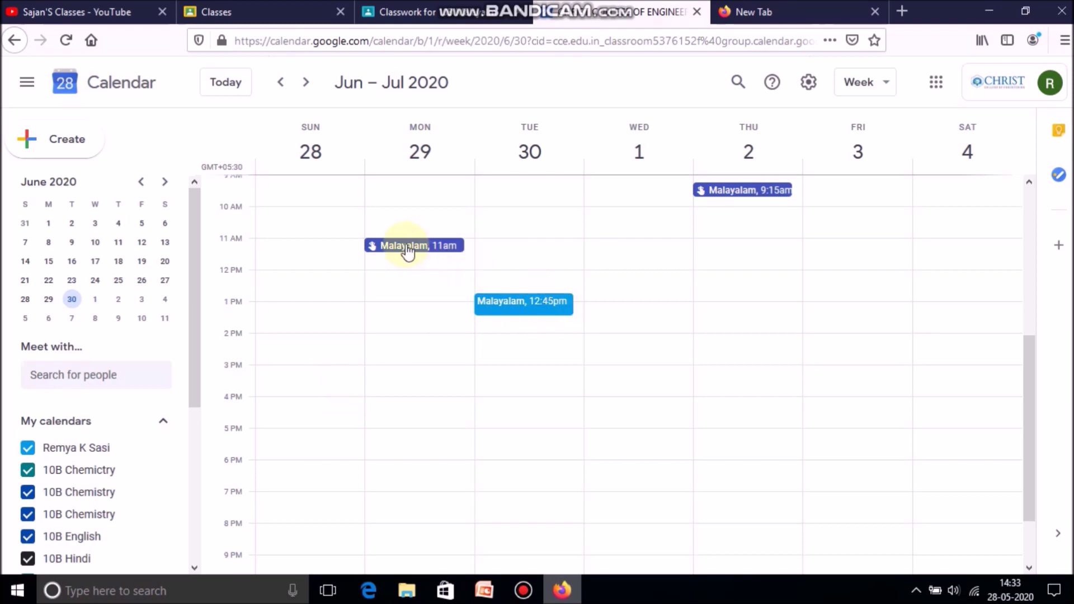
key("n")
key("n")
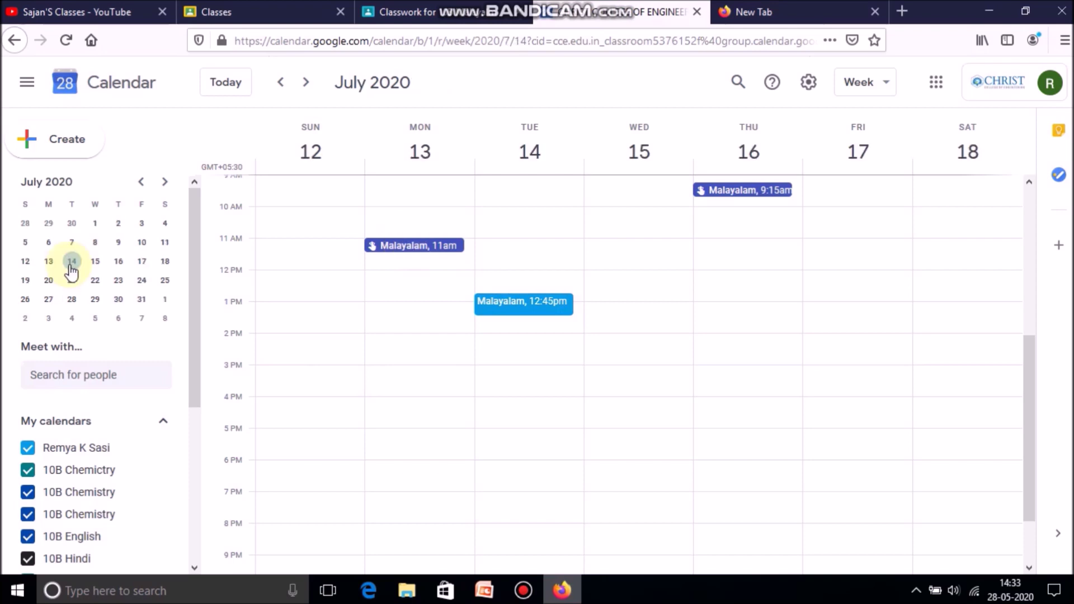
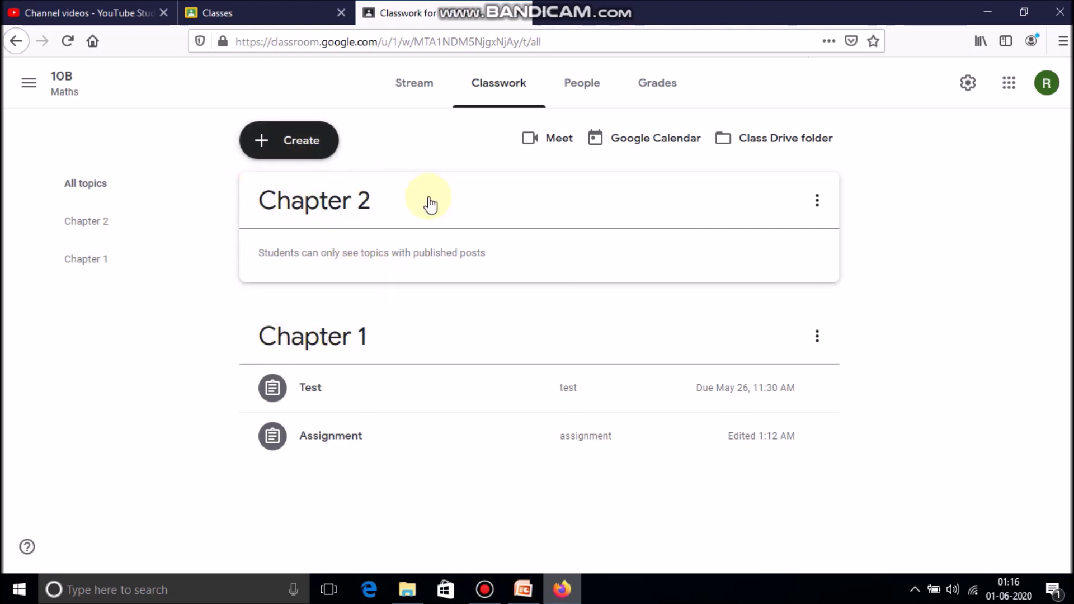
- Add a topic named "Chapter 3" to the classwork of the 10B Maths class
left_click(290, 143)
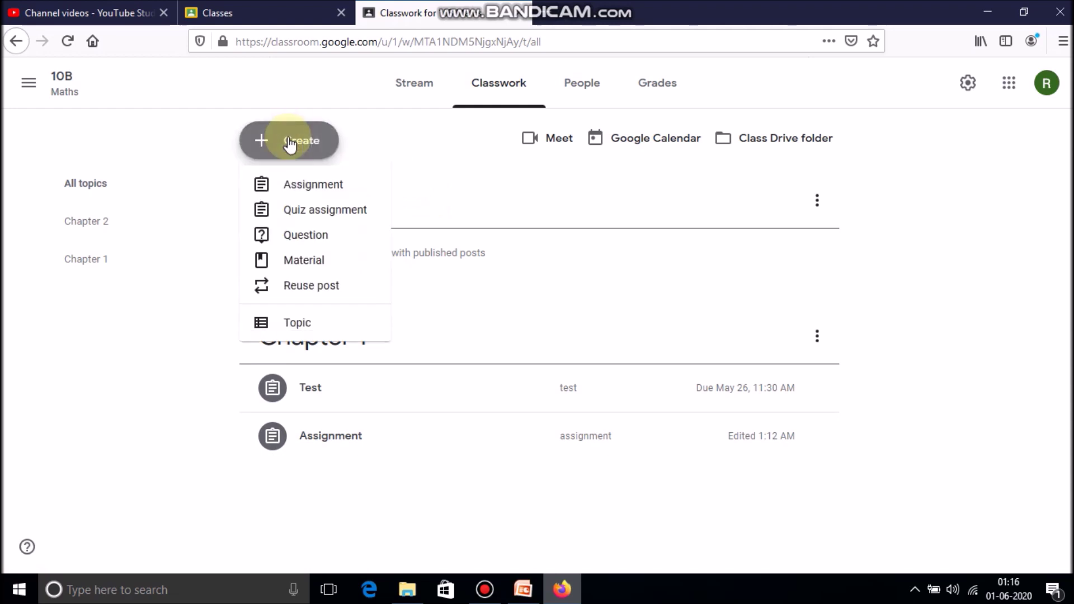
left_click(314, 324)
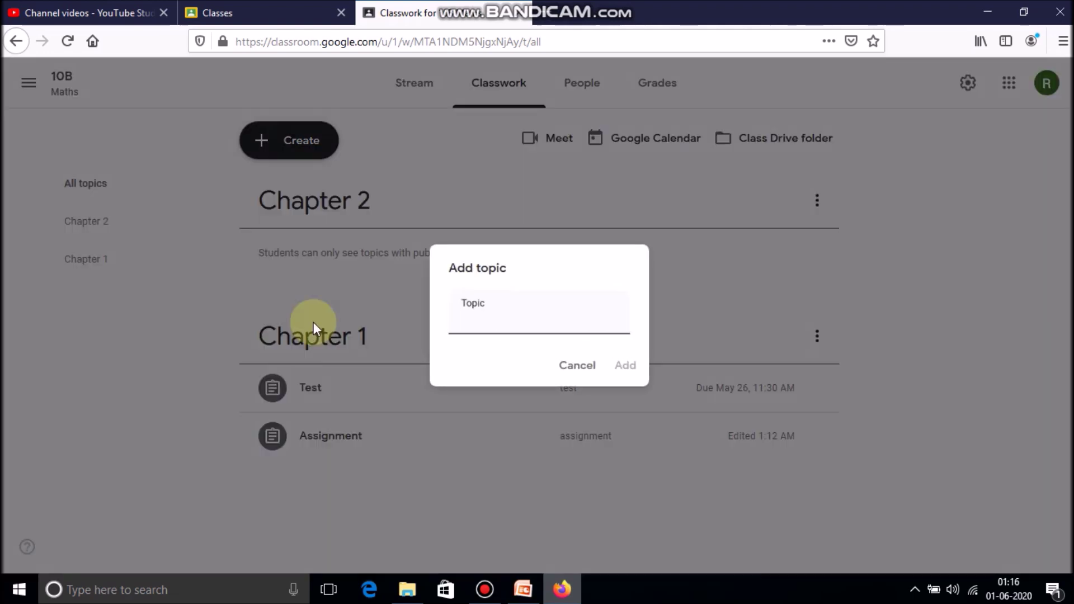
type("Chapter 3")
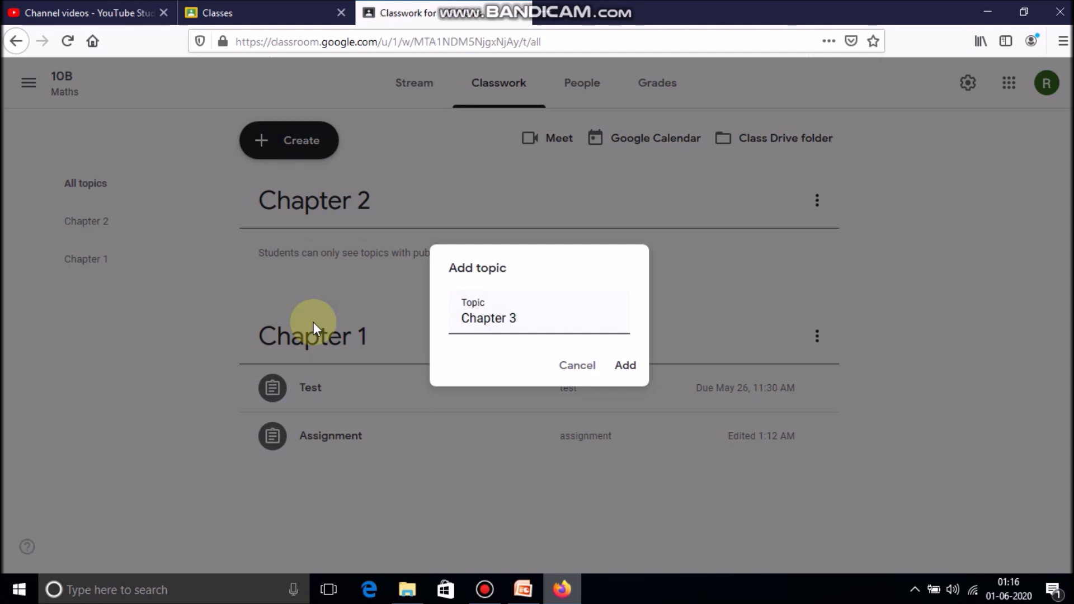
key("Return")
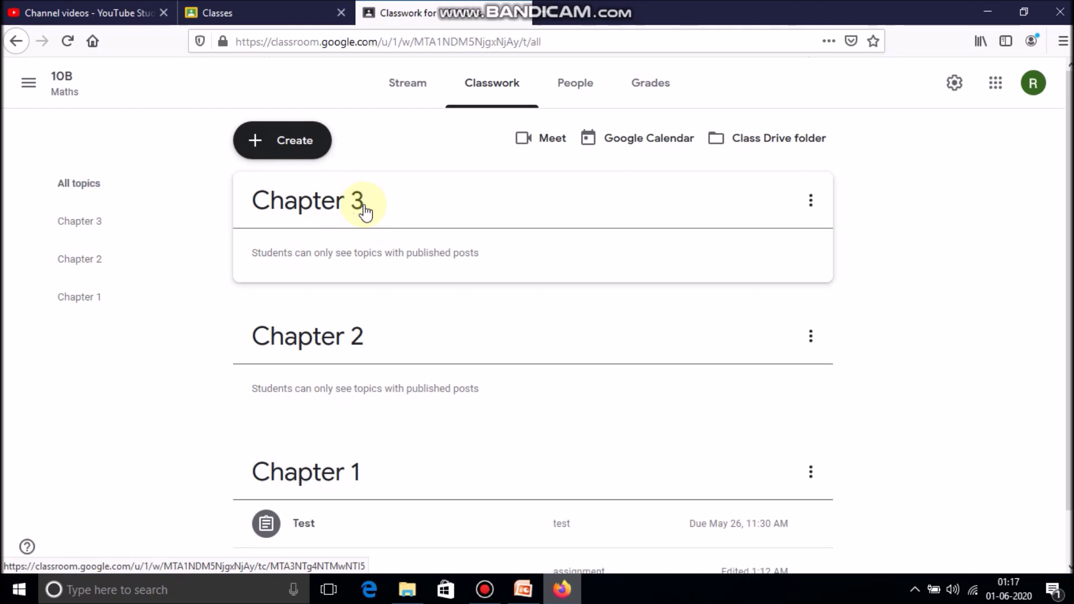
- Create a classwork material titled "chapter 3" and assign it to the Chapter 3 topic
left_click(301, 140)
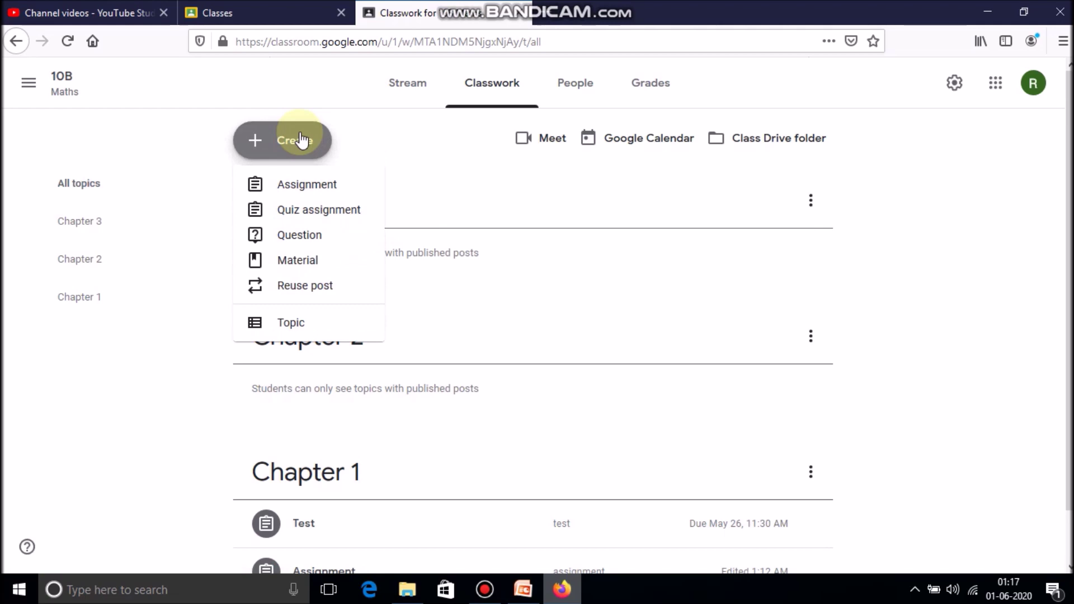
left_click(286, 268)
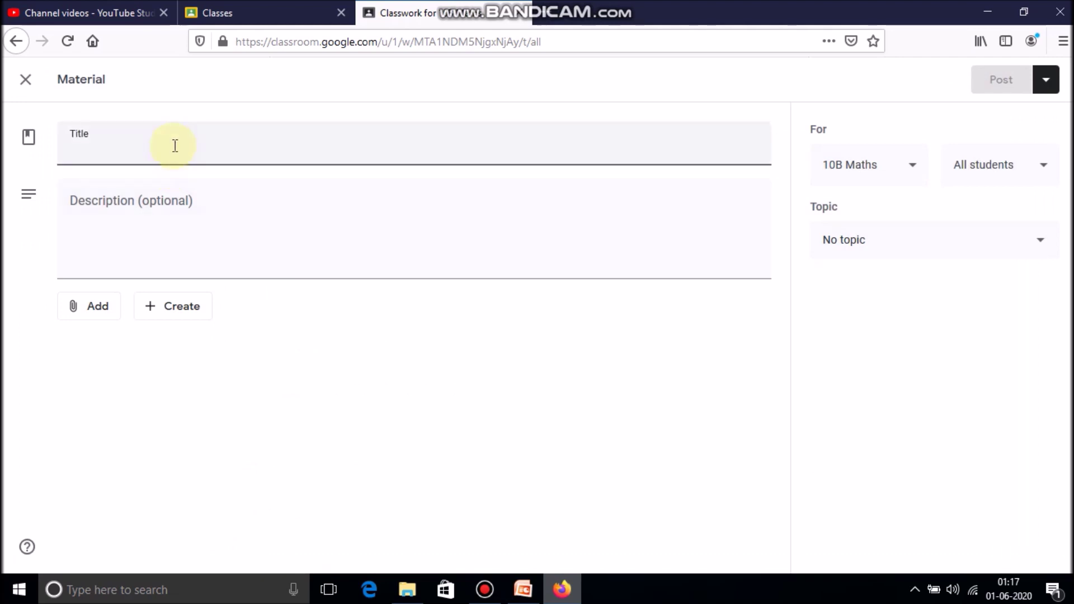
type("ch")
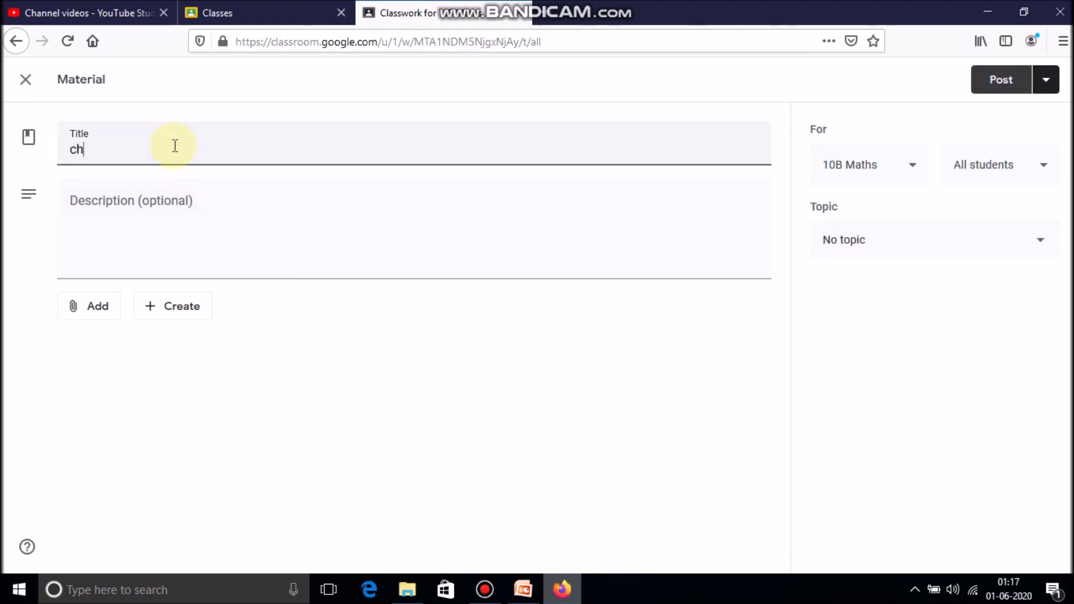
type("apter")
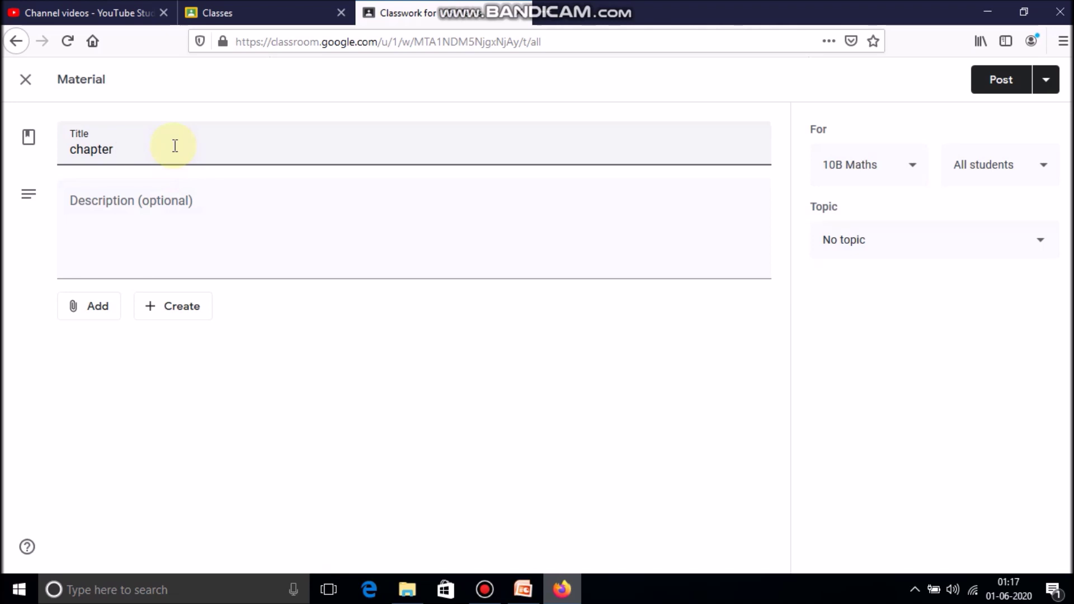
type(" 3")
left_click(985, 250)
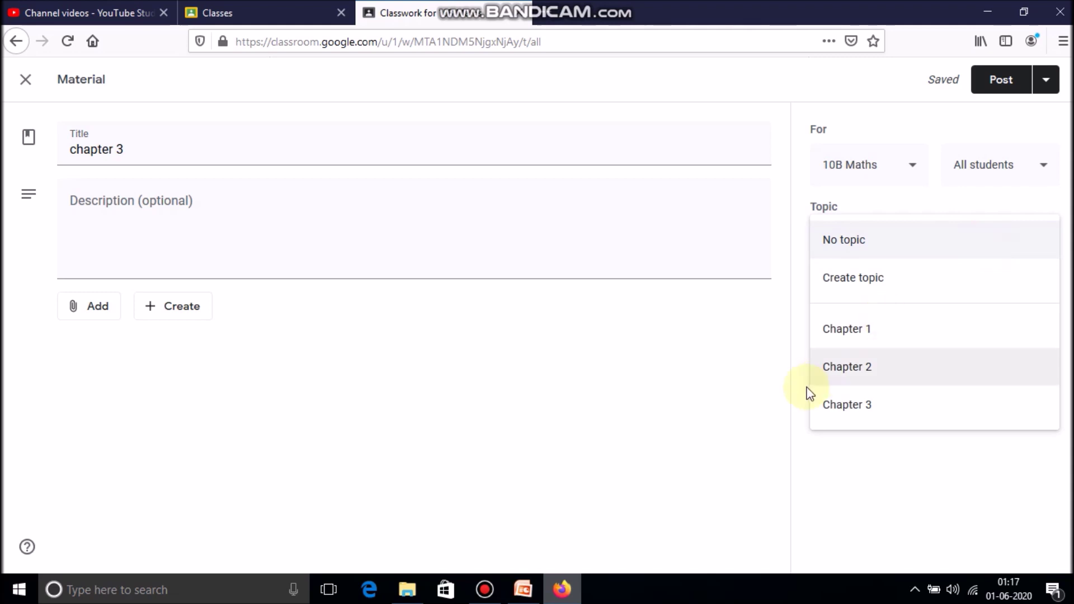
left_click(857, 411)
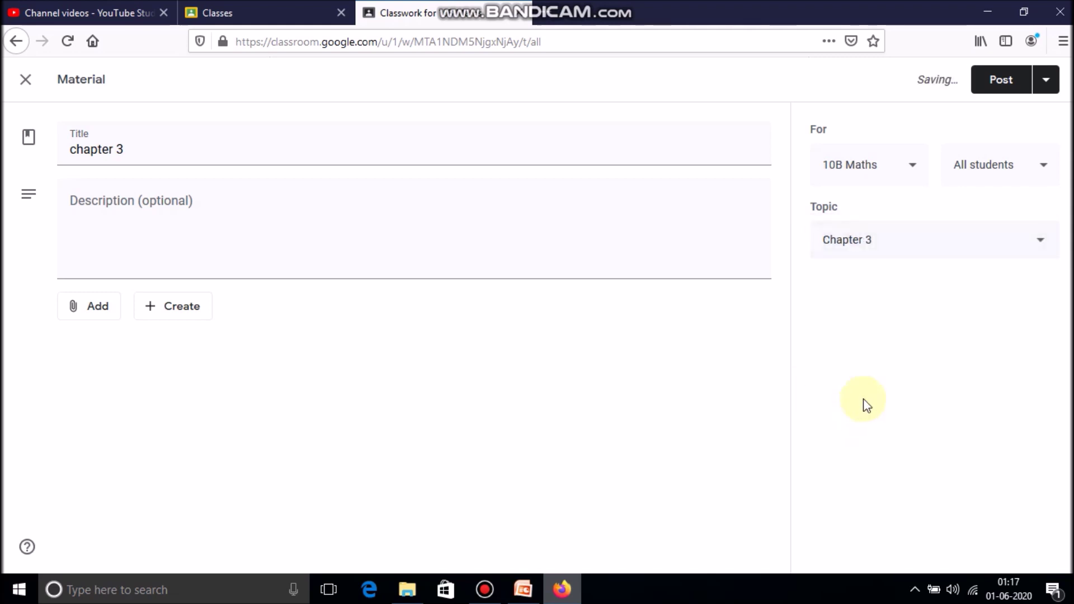
- Search YouTube for "trigonometry", attach the video "Trigonometry For Beginners!" to the material and post it
left_click(94, 317)
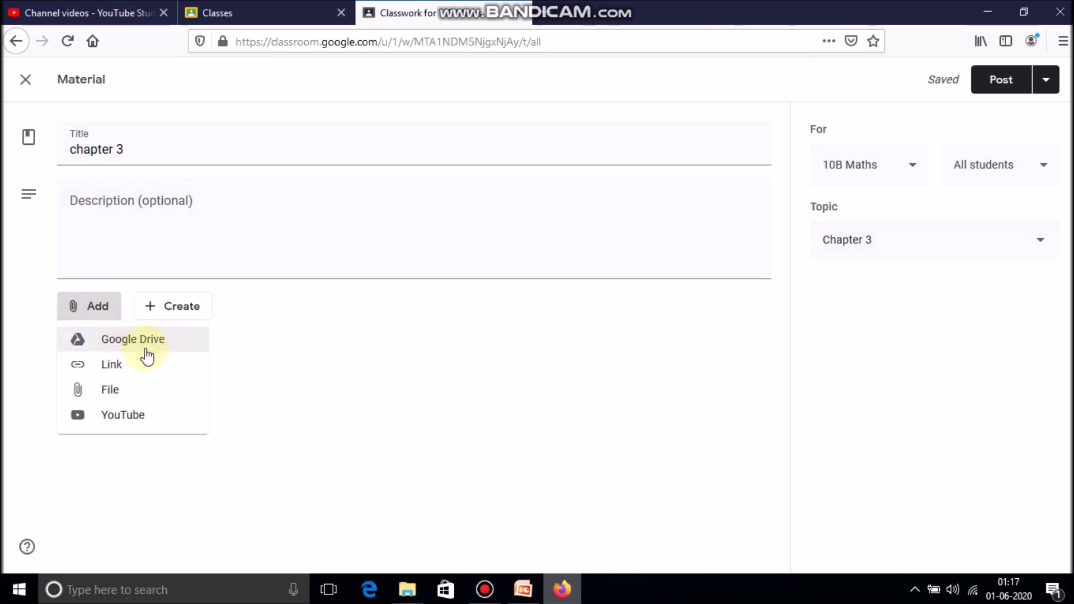
left_click(130, 415)
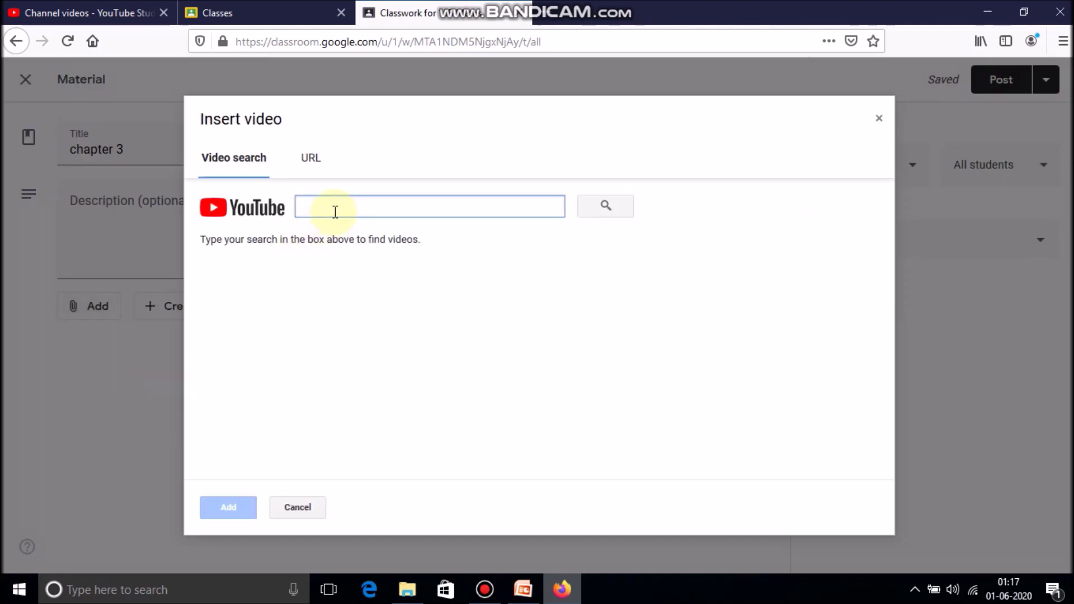
type("trigonometry")
key("Return")
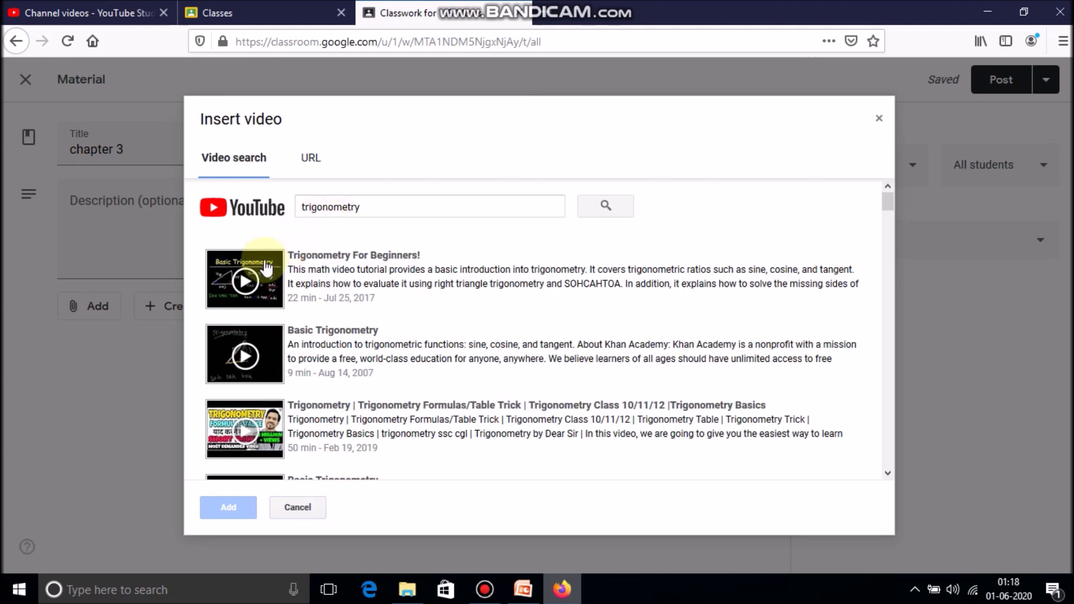
left_click(333, 262)
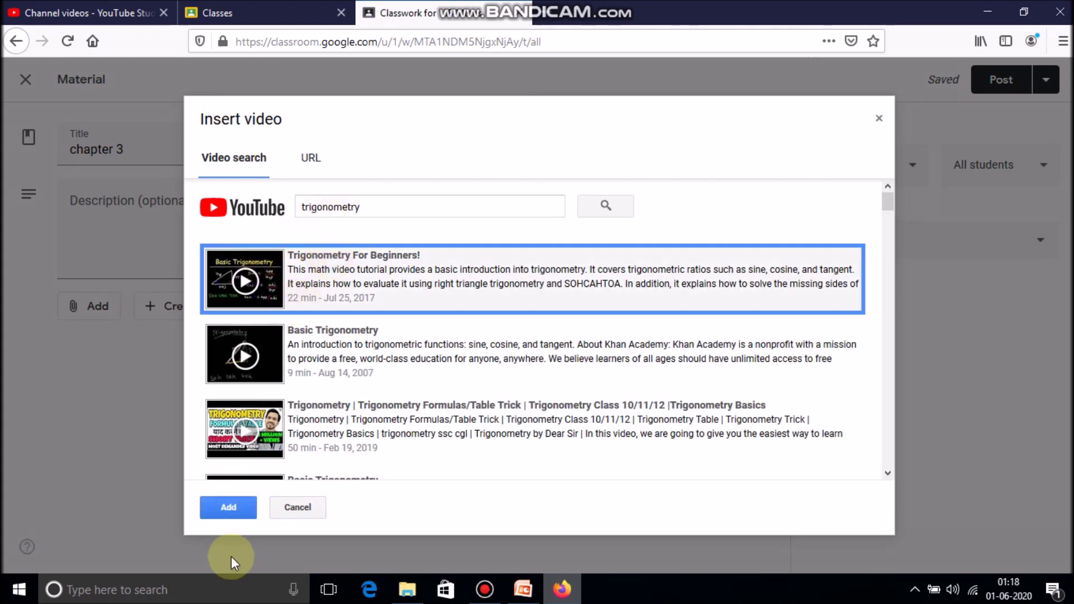
left_click(228, 508)
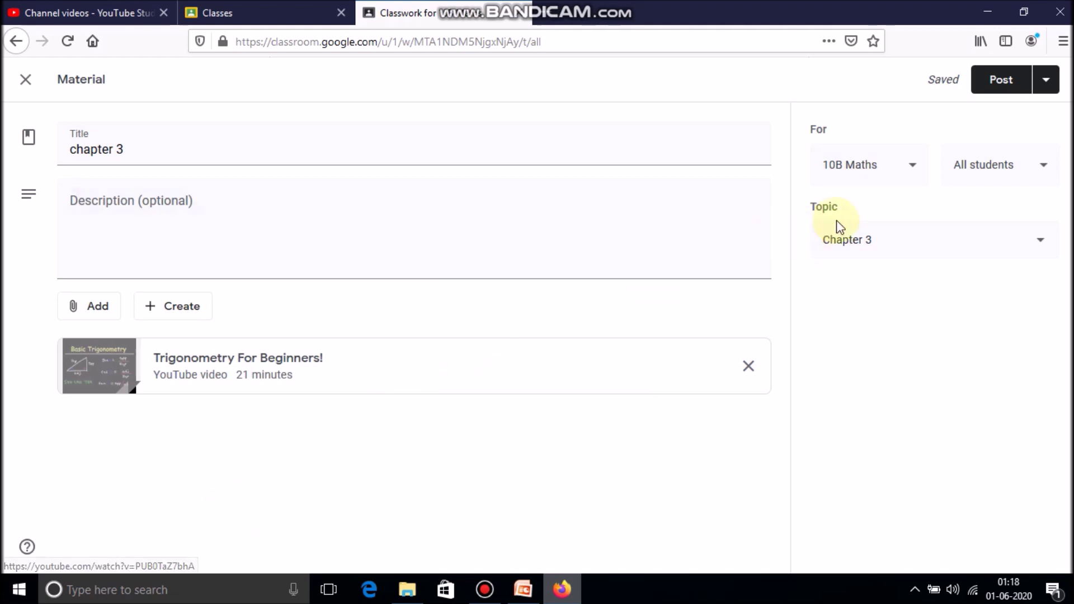
left_click(1002, 81)
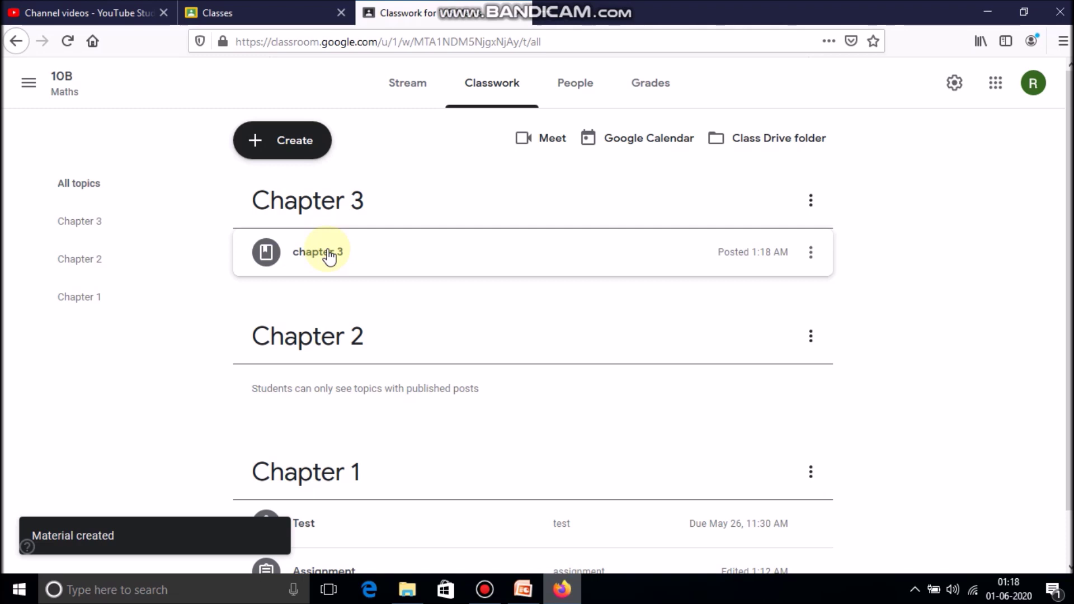
left_click(811, 337)
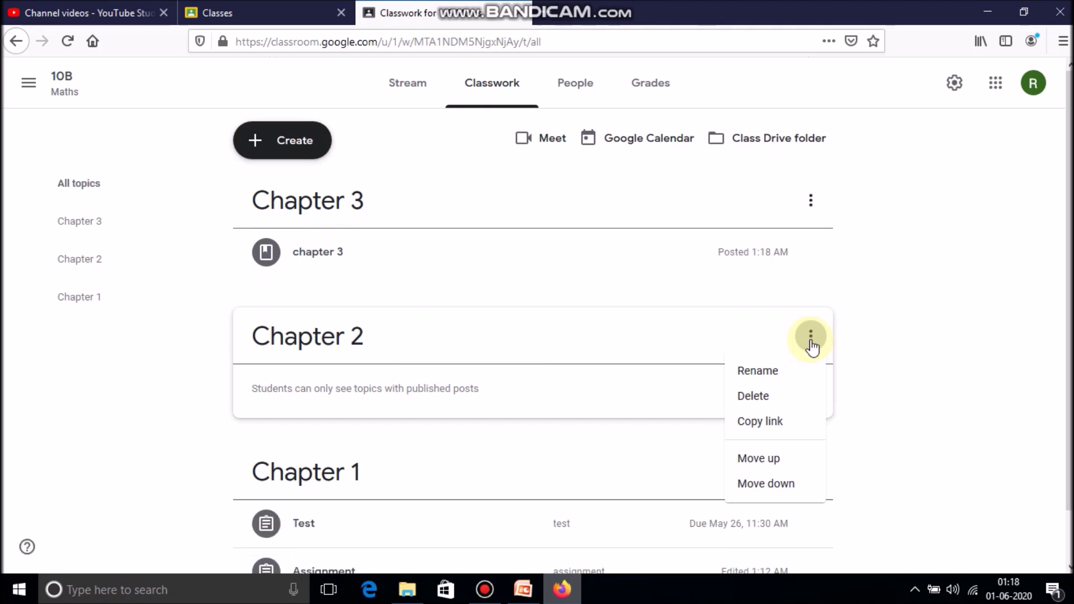
left_click(670, 314)
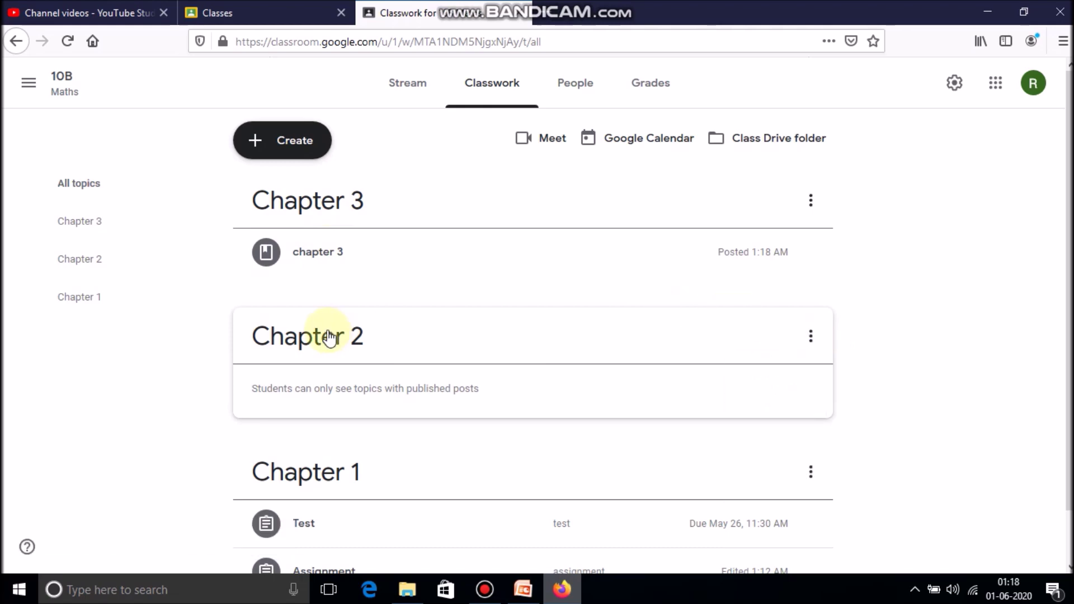
- Start a new 10B Maths assignment titled "Chapter 2" and set its points to 10
left_click(307, 142)
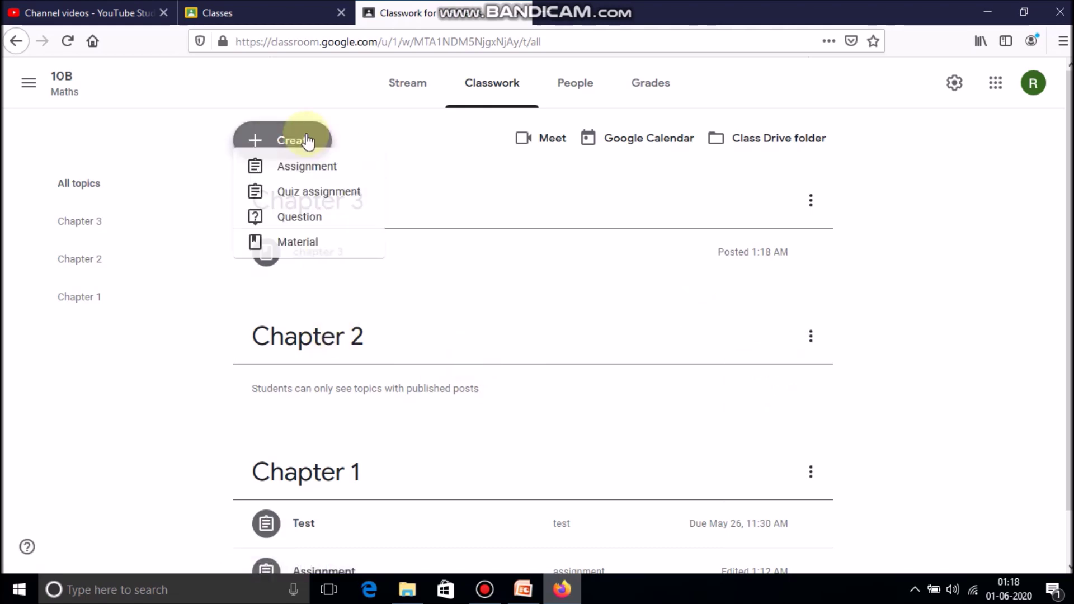
left_click(295, 193)
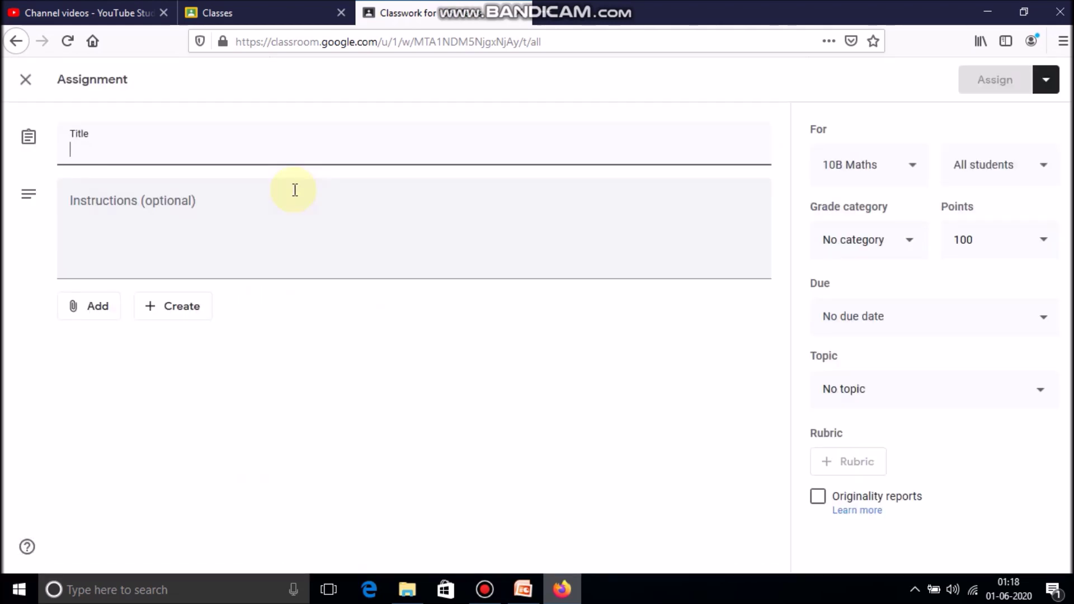
type("Chapter 2")
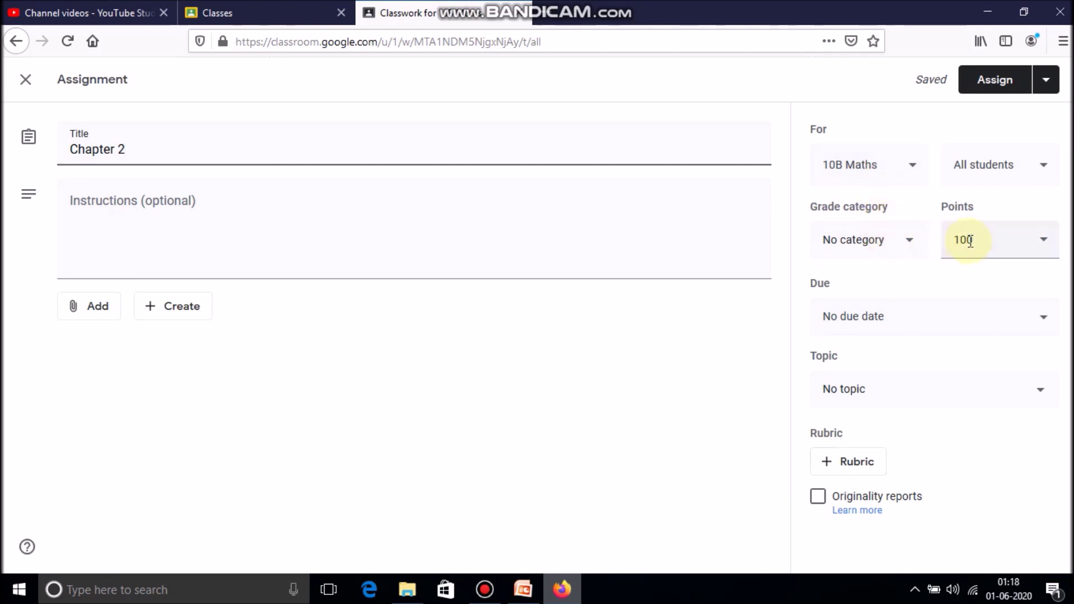
left_click(1044, 246)
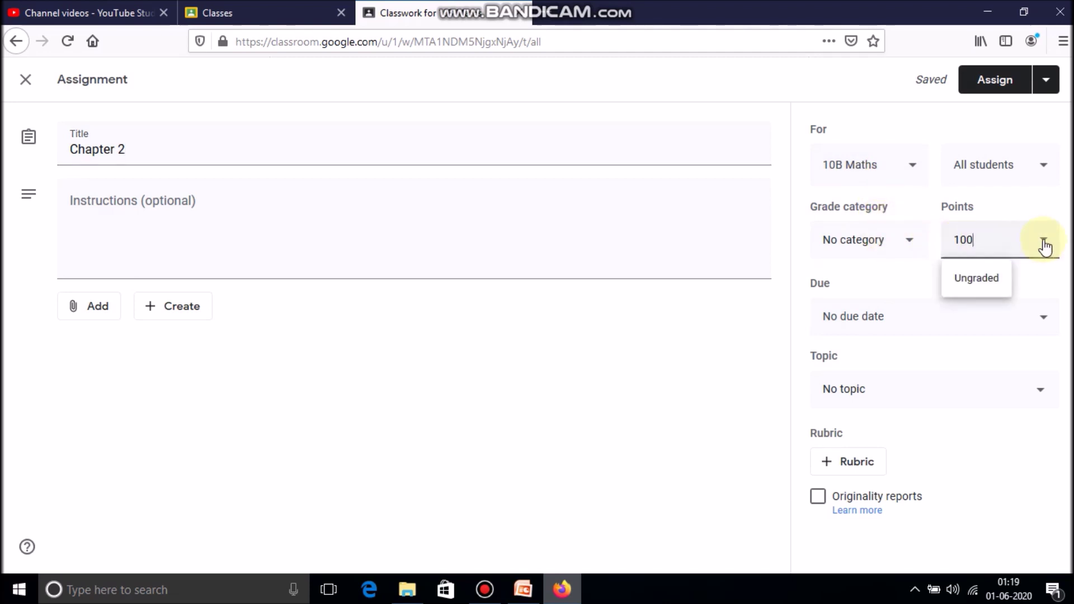
key("BackSpace")
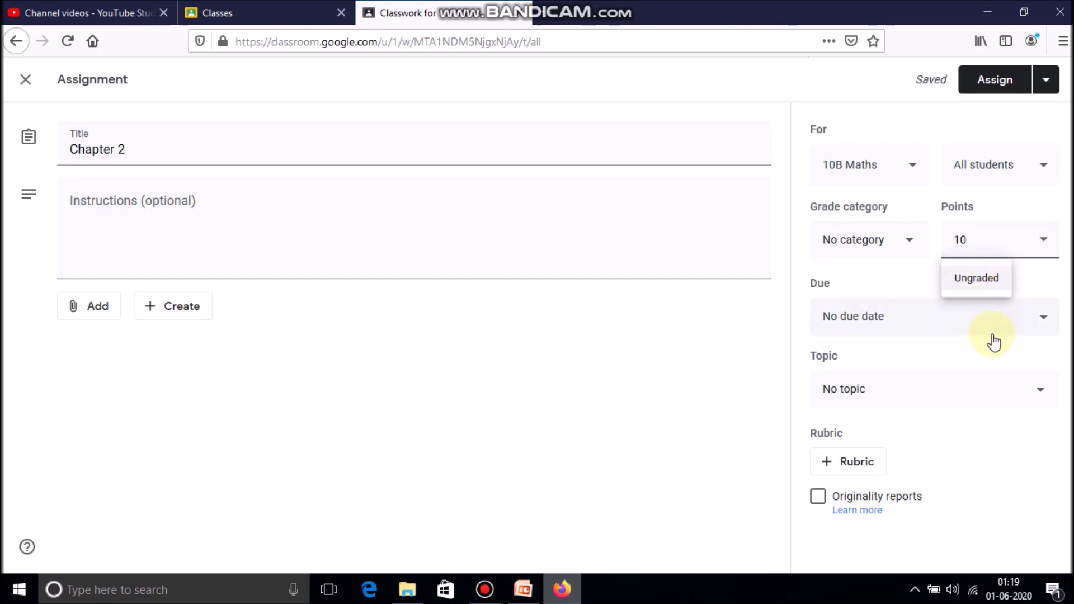
- Set the Chapter 2 assignment's due date to Jun 9, 2020 at 11:59 PM
left_click(942, 385)
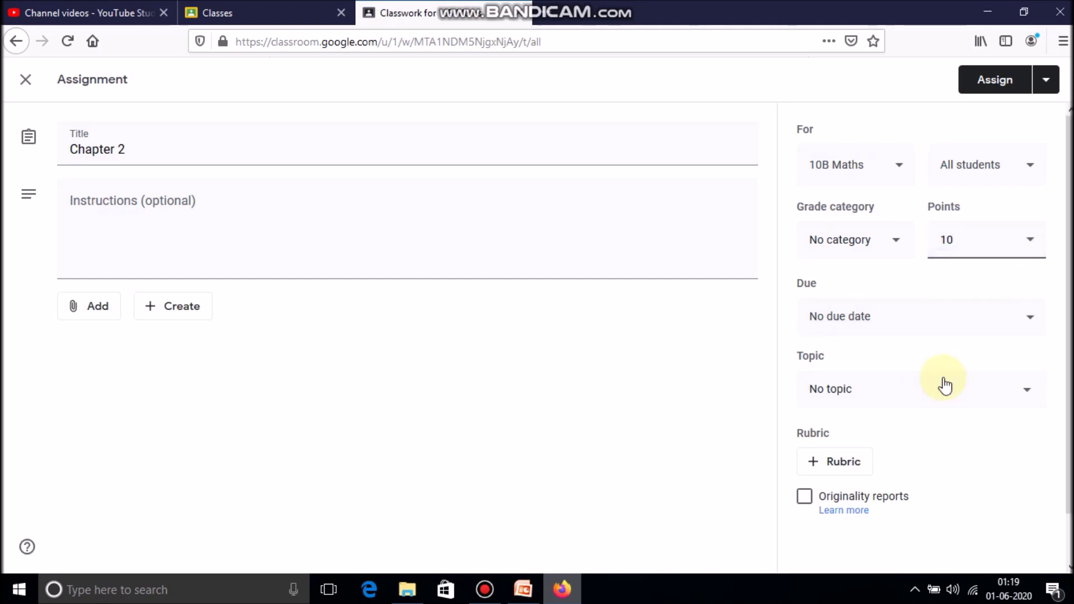
left_click(1038, 318)
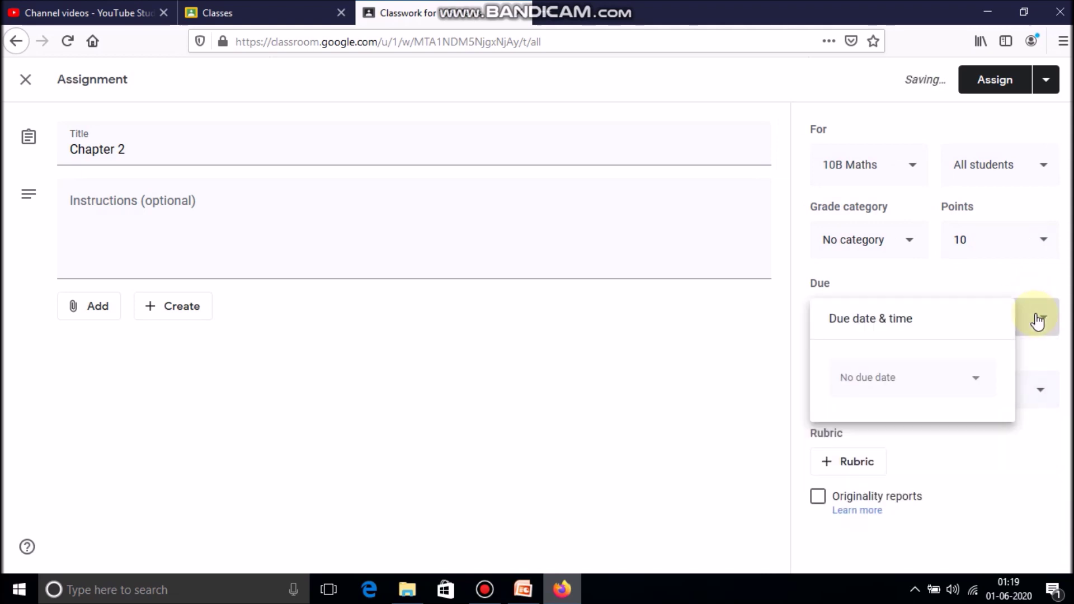
left_click(868, 376)
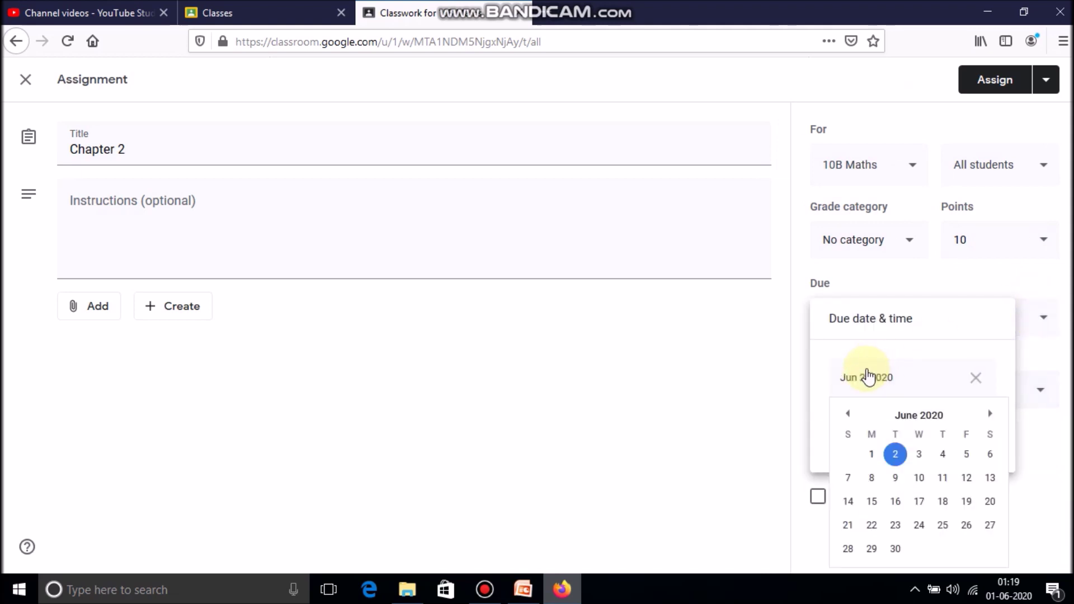
left_click(898, 480)
left_click(863, 426)
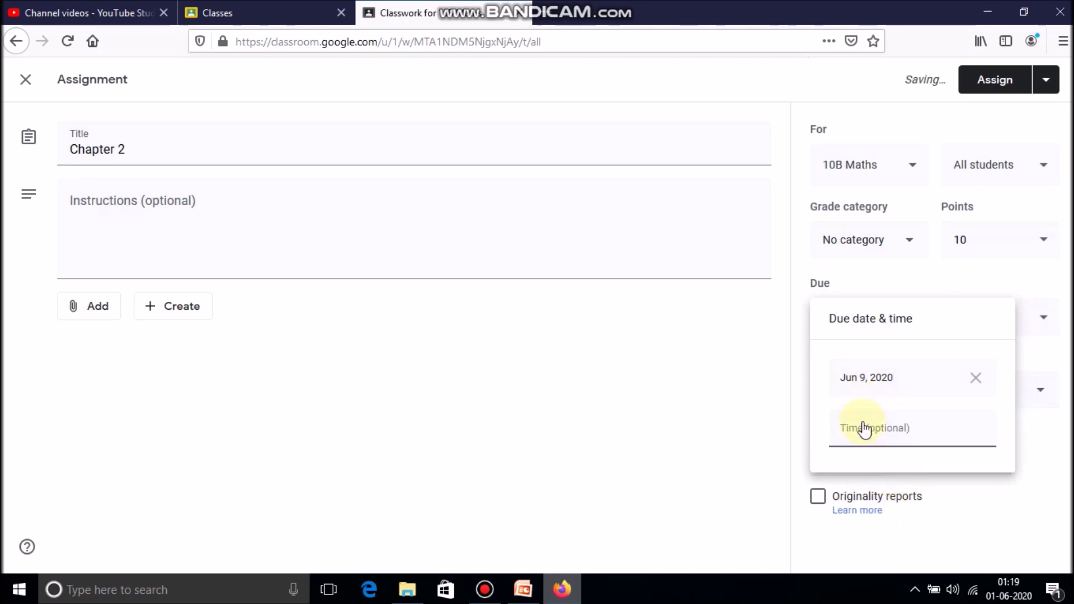
left_click(894, 432)
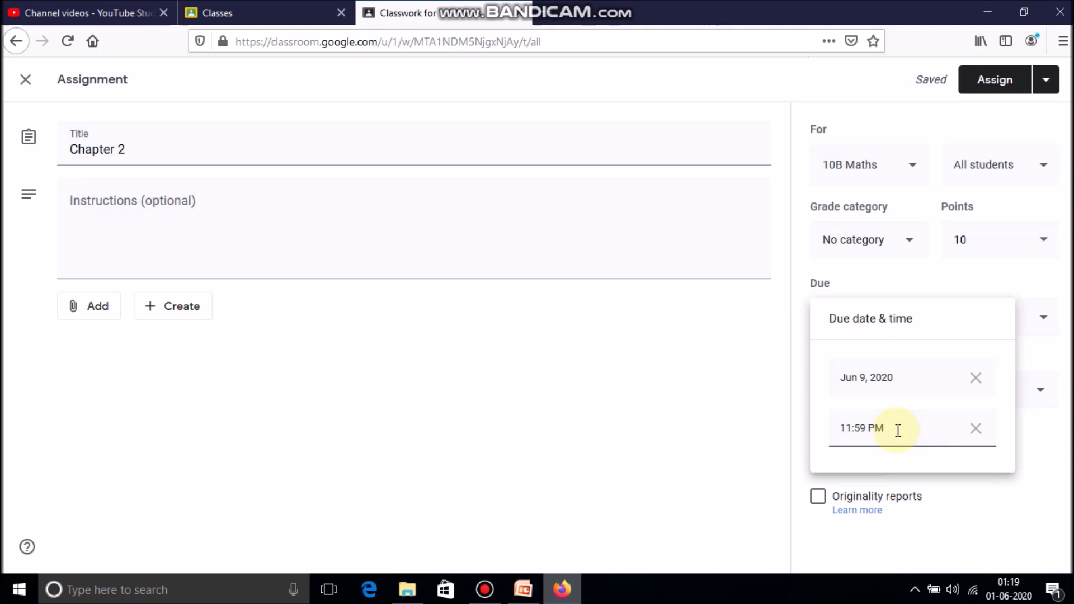
left_click(978, 499)
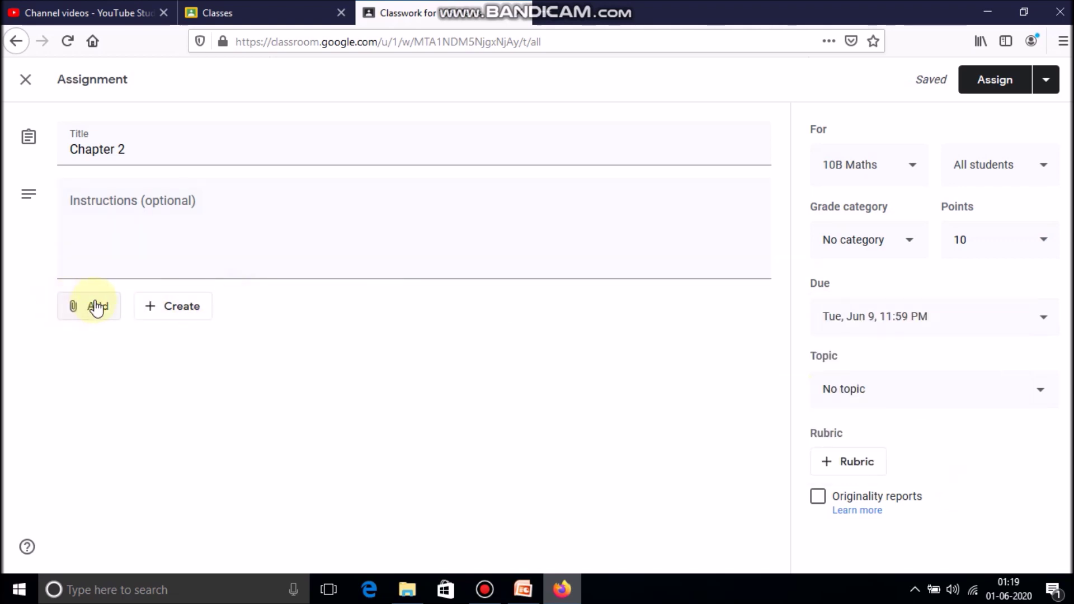
- Create a new Google Docs attachment for the assignment and allow pop-ups for classroom.google.com so the document opens
left_click(171, 309)
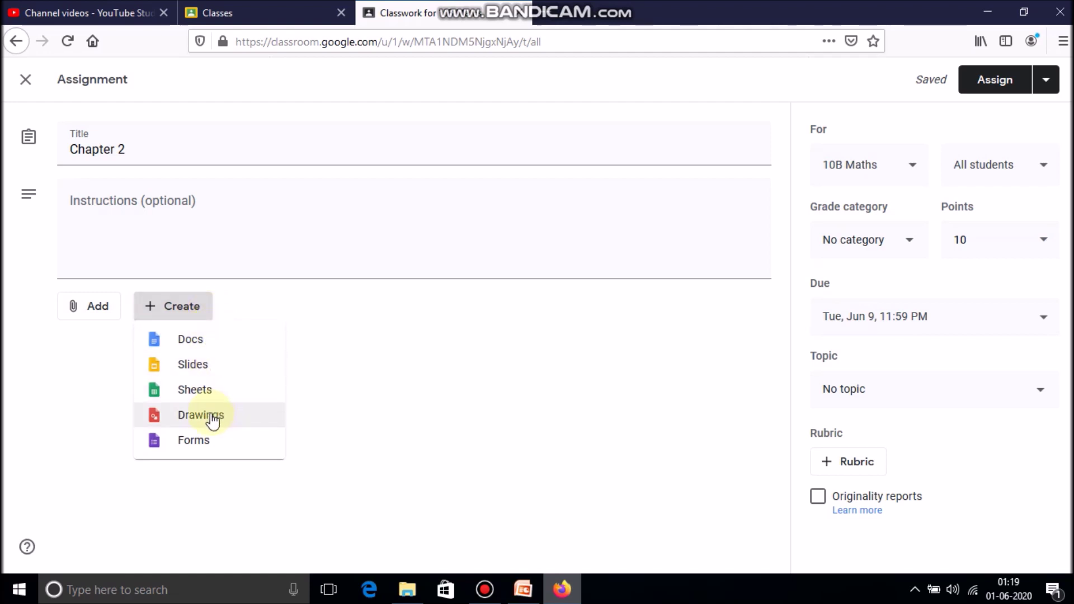
left_click(203, 351)
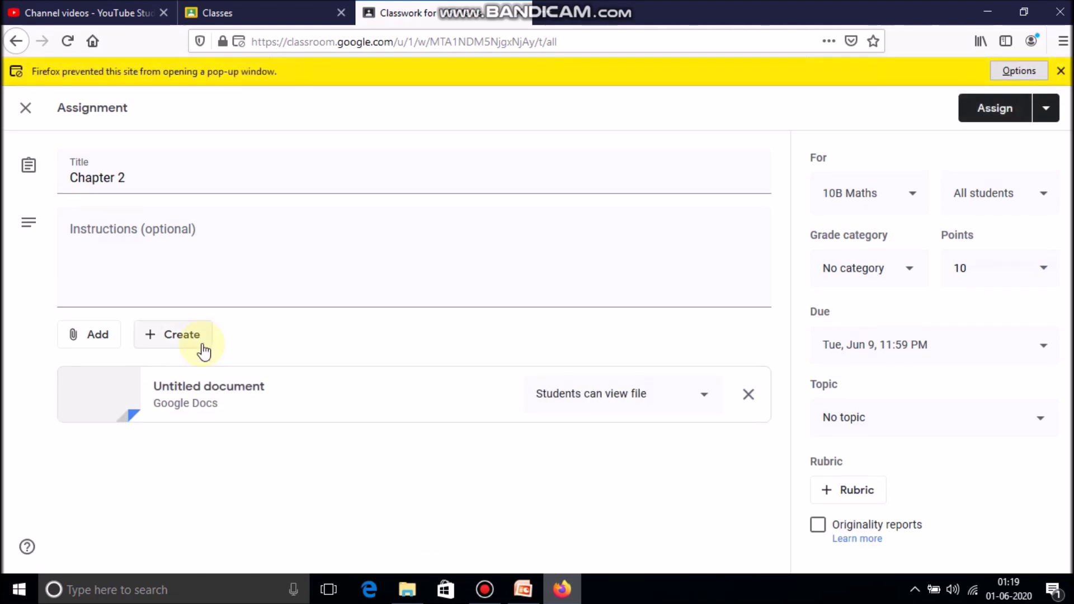
left_click(1038, 70)
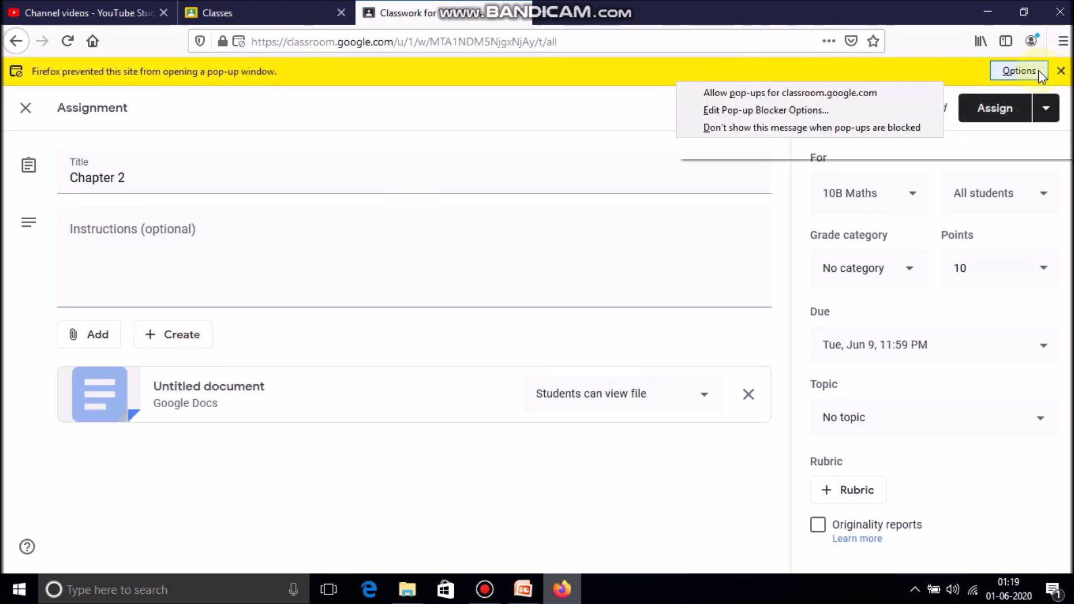
left_click(857, 94)
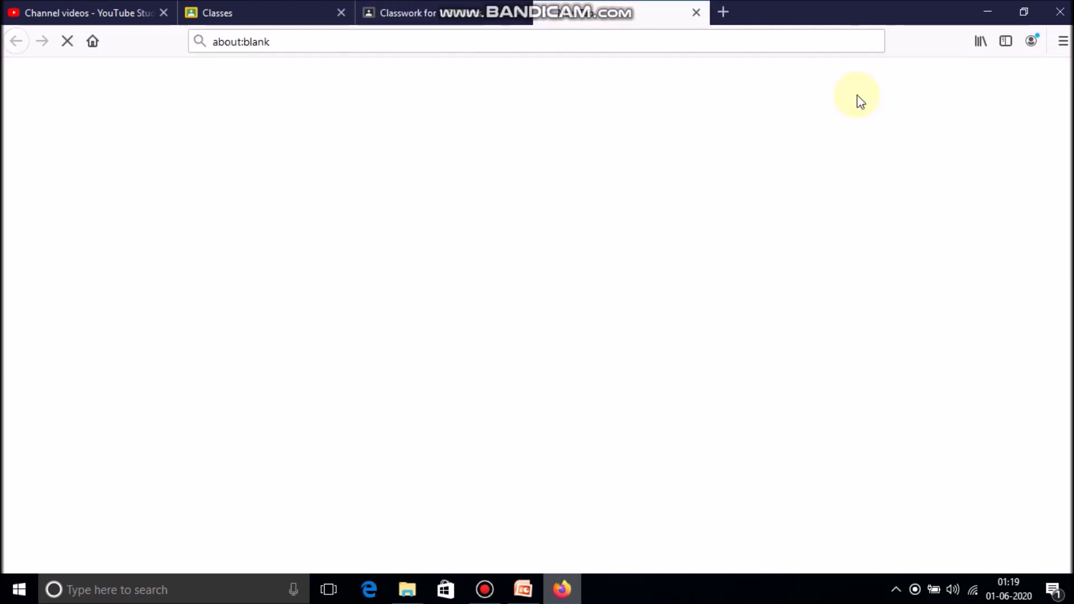
- Enter the text "Type your question here" in the assignment's new Google Docs document
left_click(479, 17)
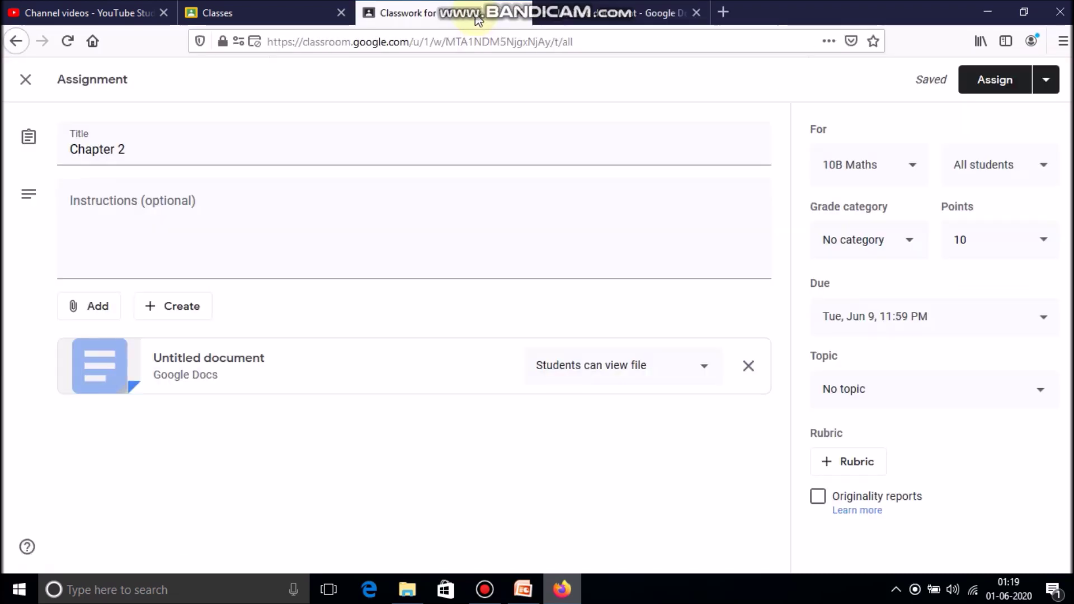
left_click(629, 18)
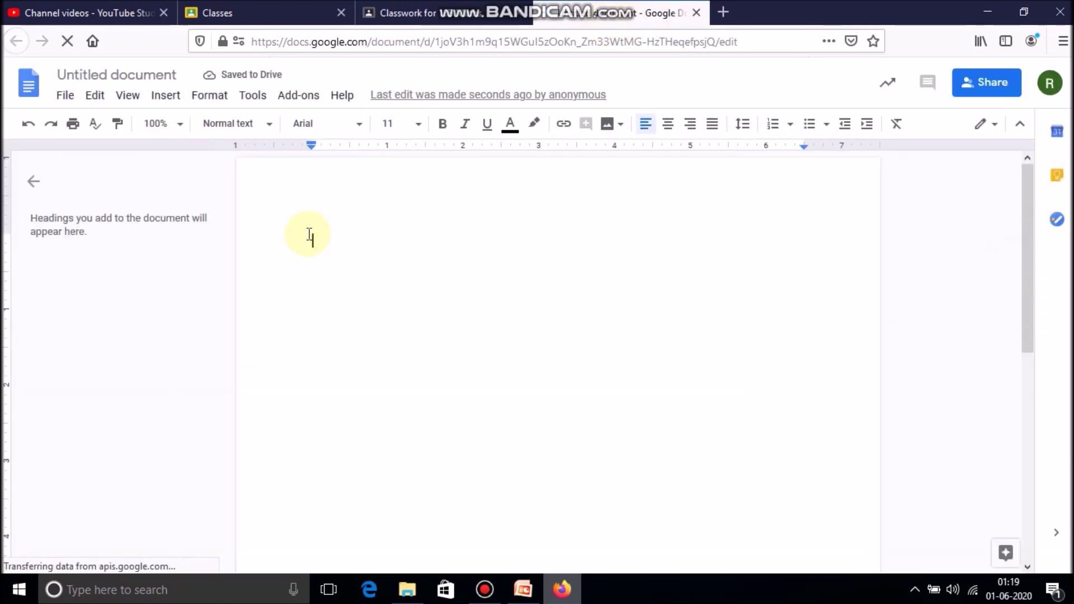
type("Type your question here")
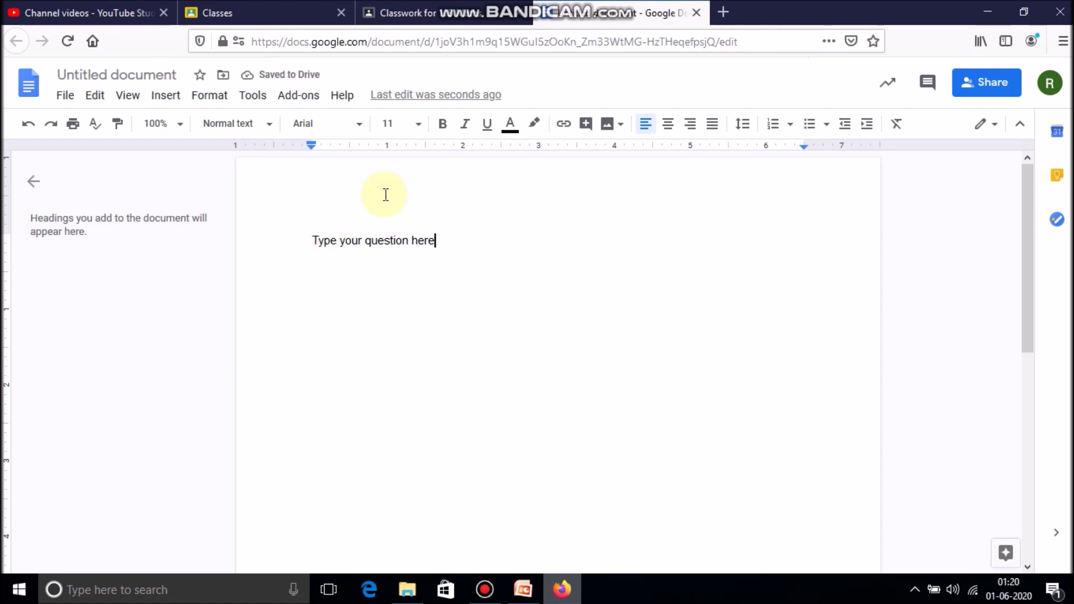
- Return to the Classroom assignment and choose Jun 5, 2020 at 11:00 AM as its scheduled posting time
left_click(462, 14)
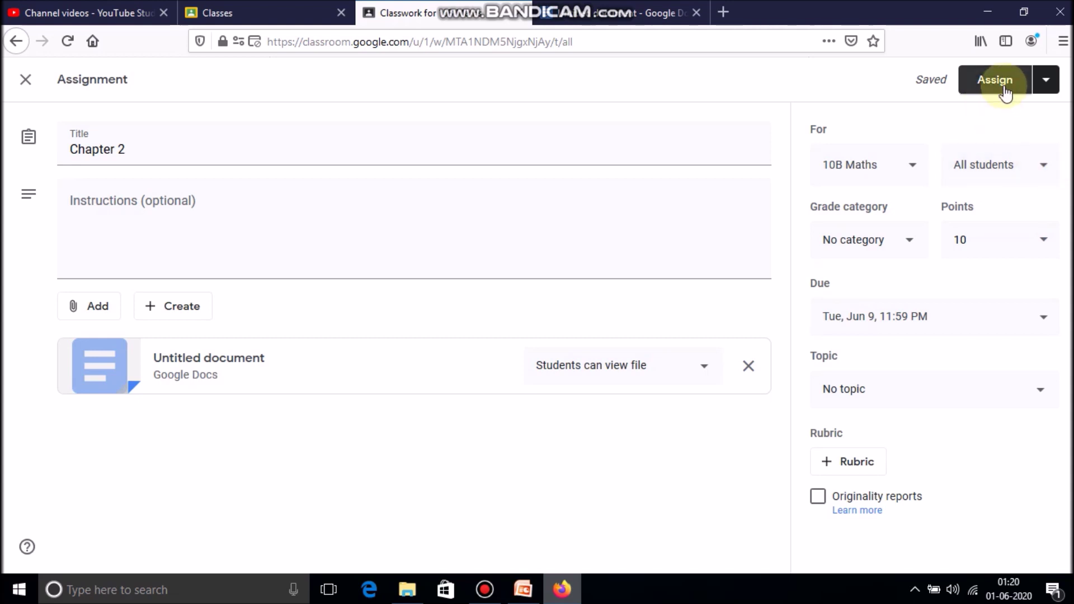
left_click(1044, 87)
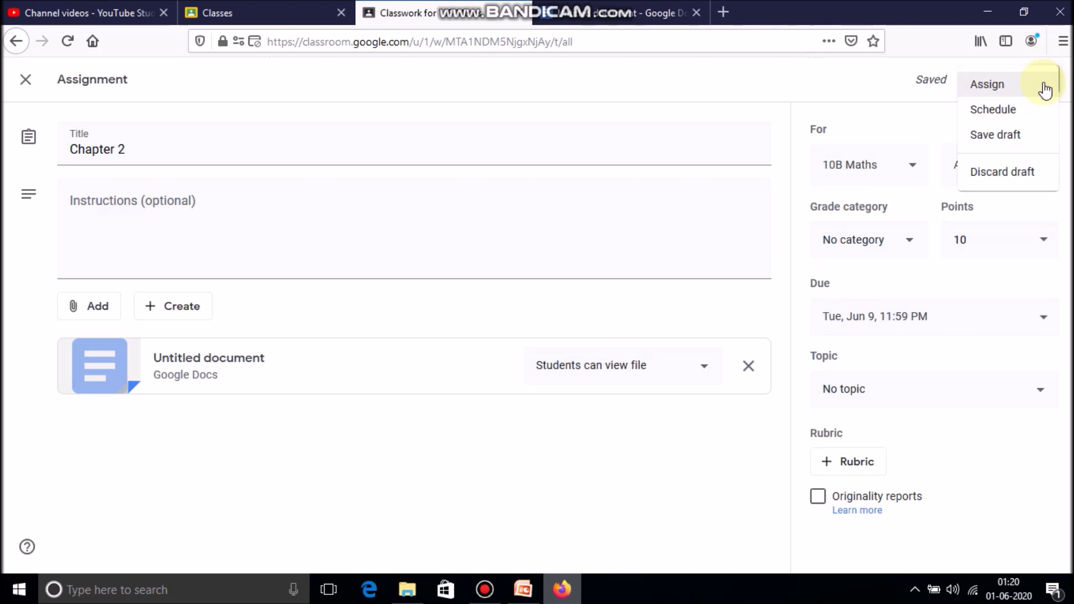
left_click(987, 112)
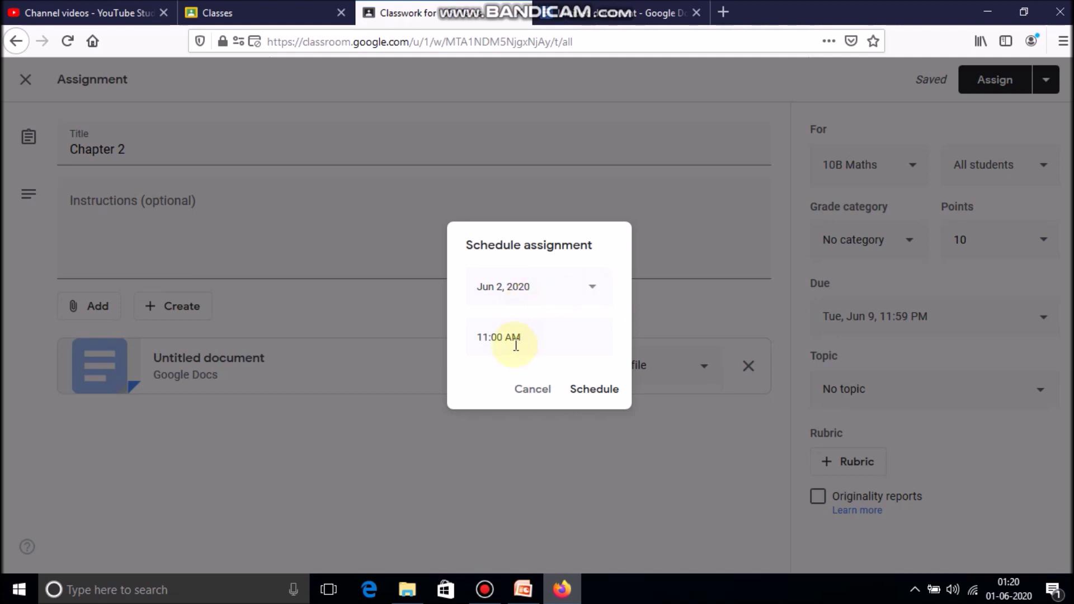
left_click(532, 288)
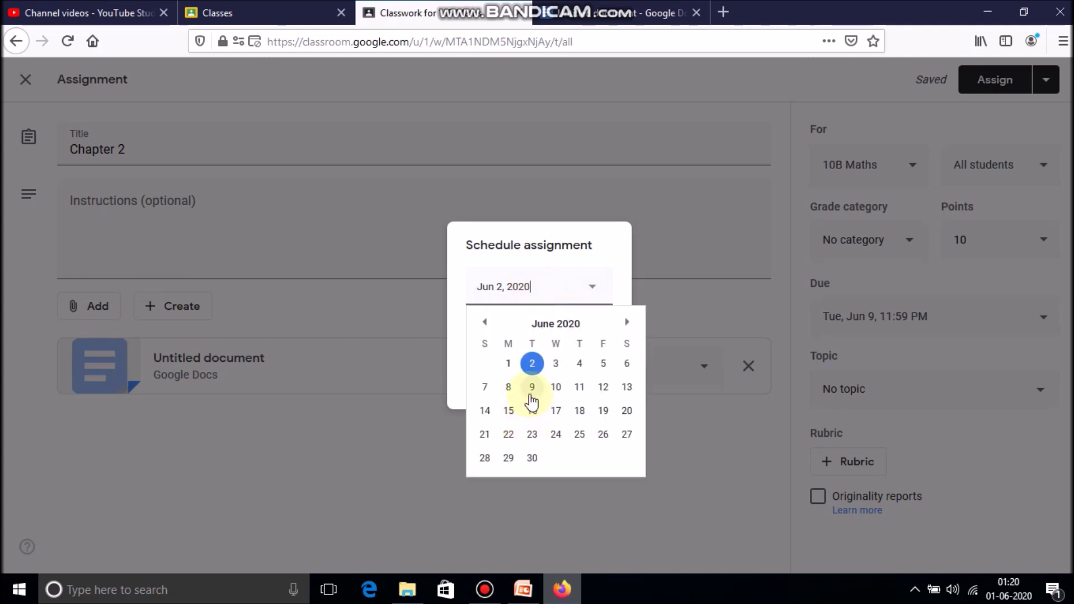
left_click(604, 365)
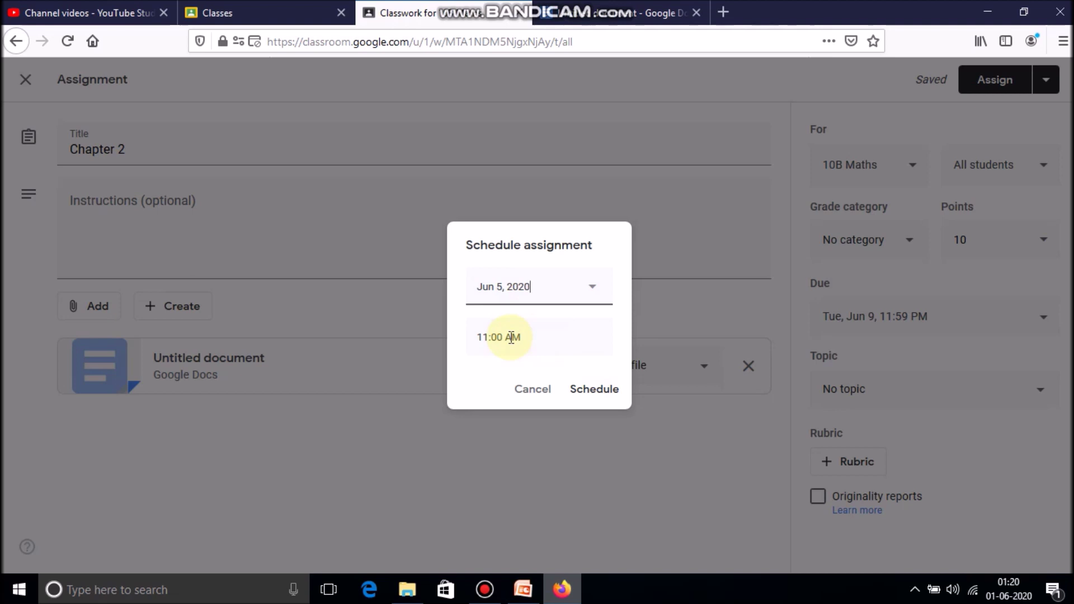
left_click(598, 391)
- Assign the assignment to the Chapter 3 topic and submit it for scheduled posting
left_click(1024, 439)
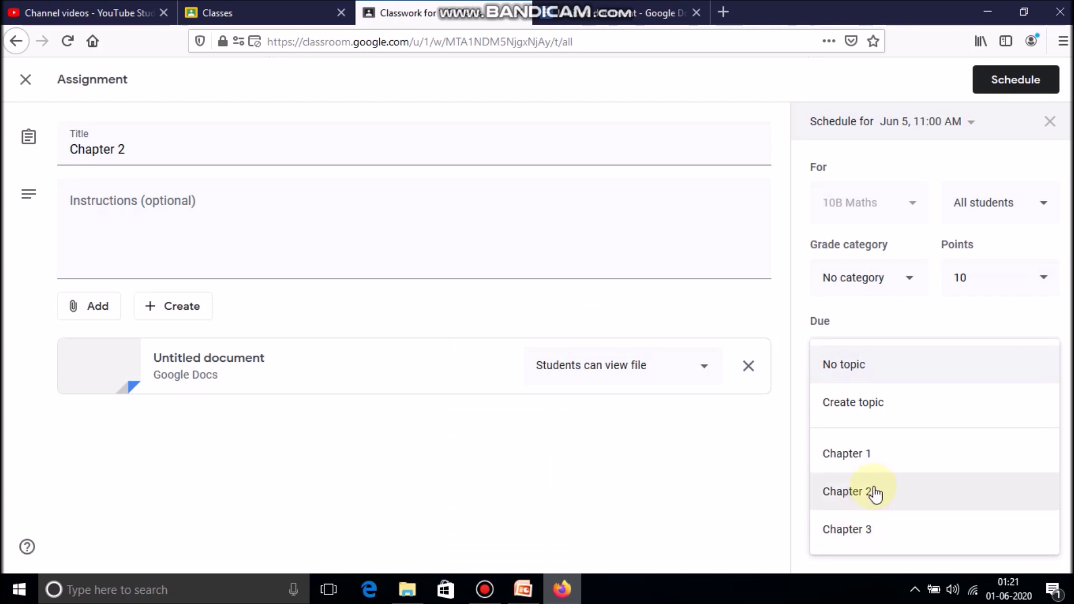
left_click(858, 537)
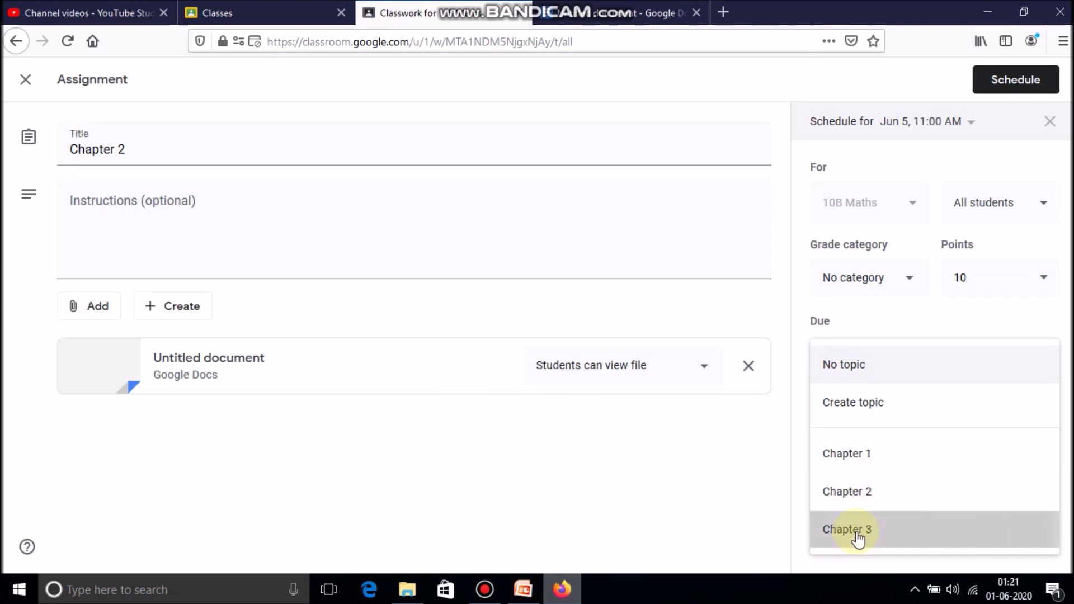
left_click(1032, 85)
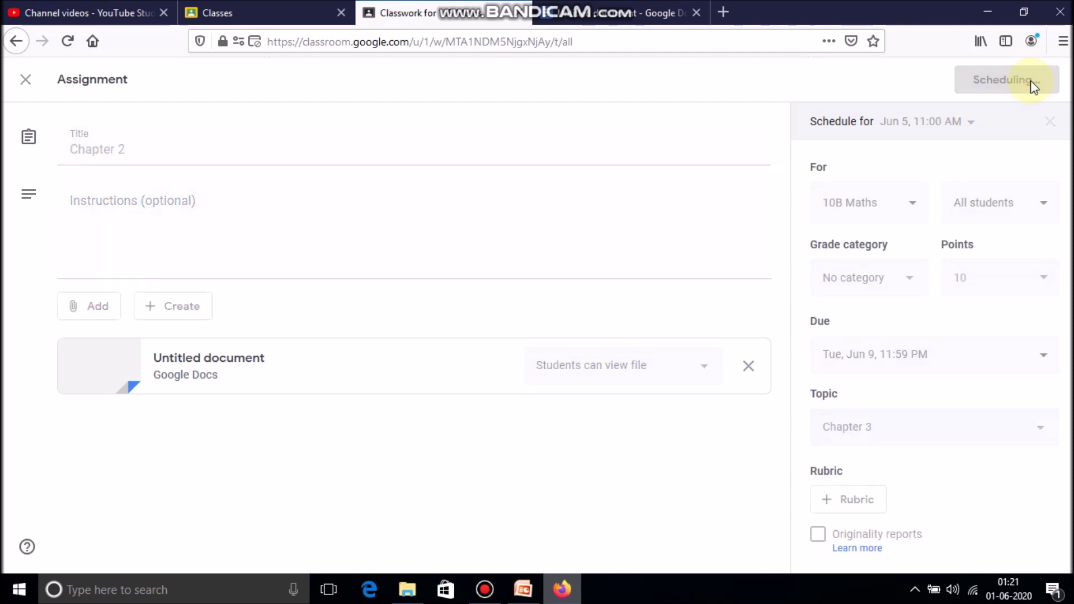